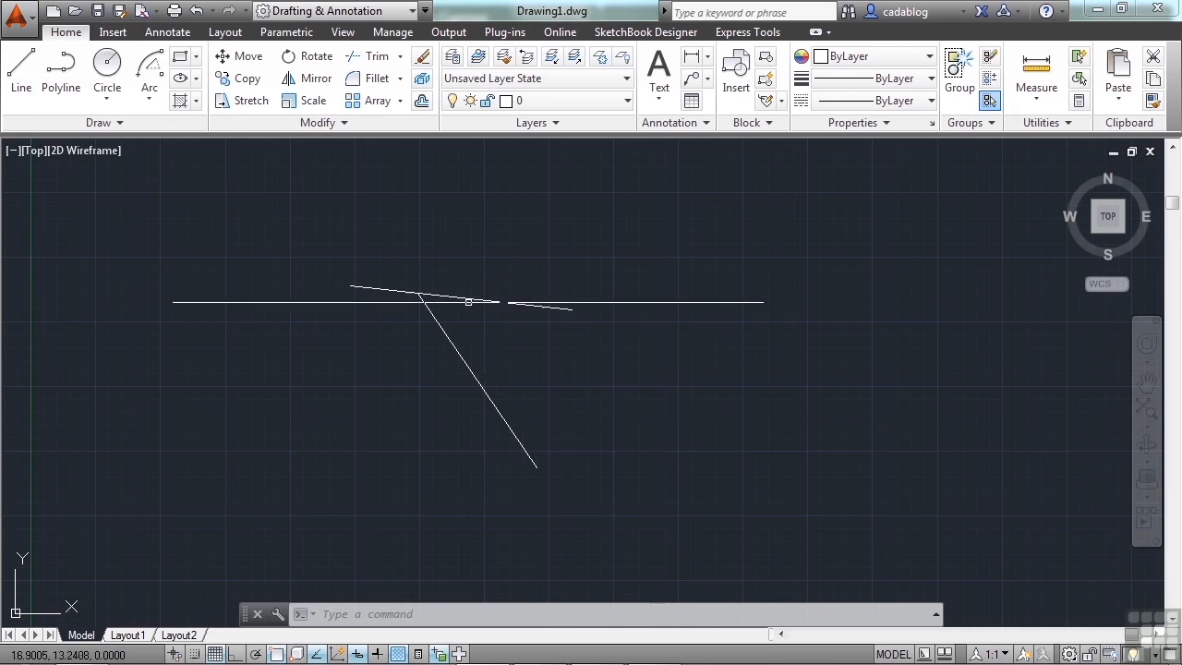
Create a new drawing from the acad.dwt template.
left_click(53, 11)
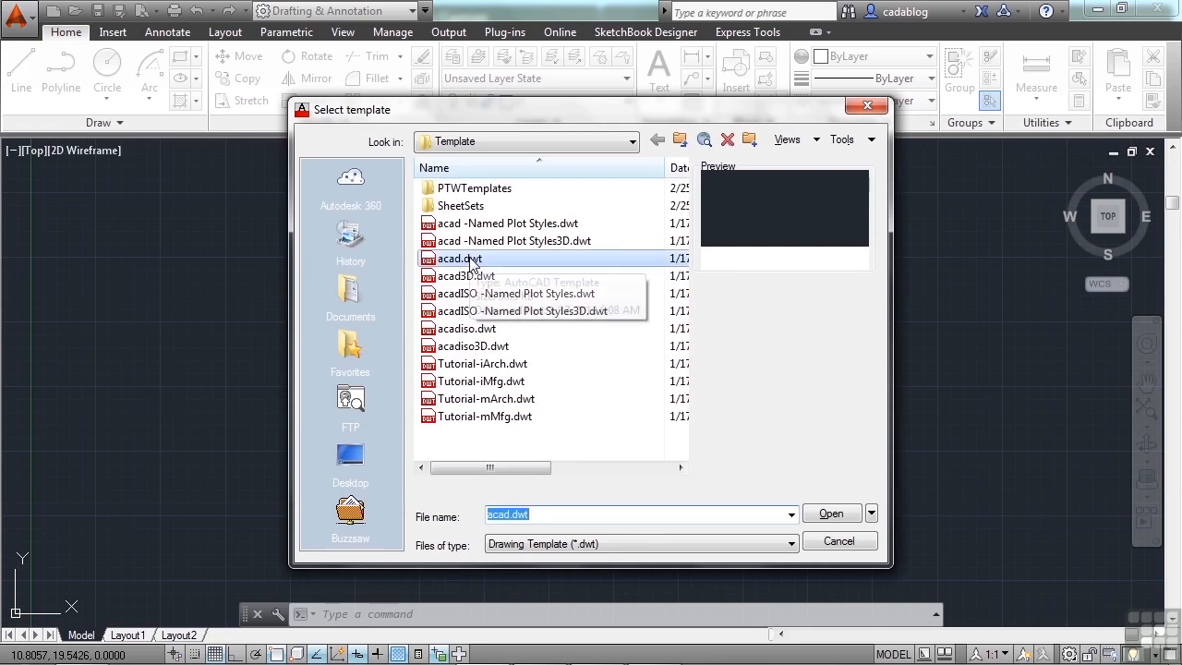
left_click(513, 265)
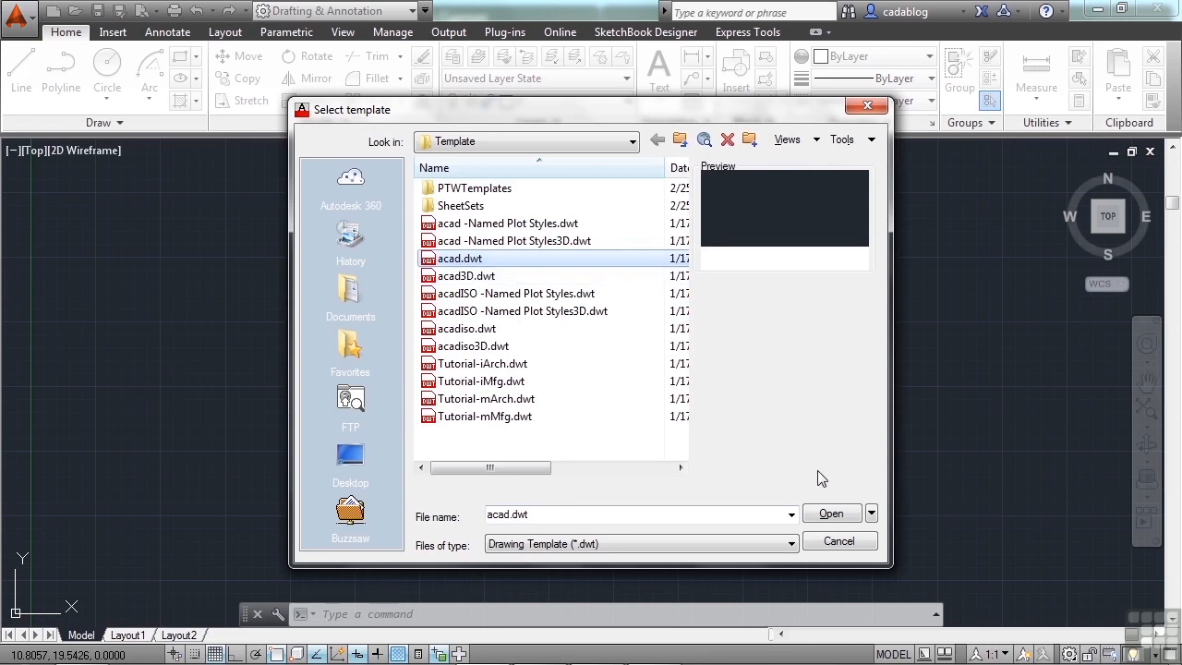
left_click(831, 515)
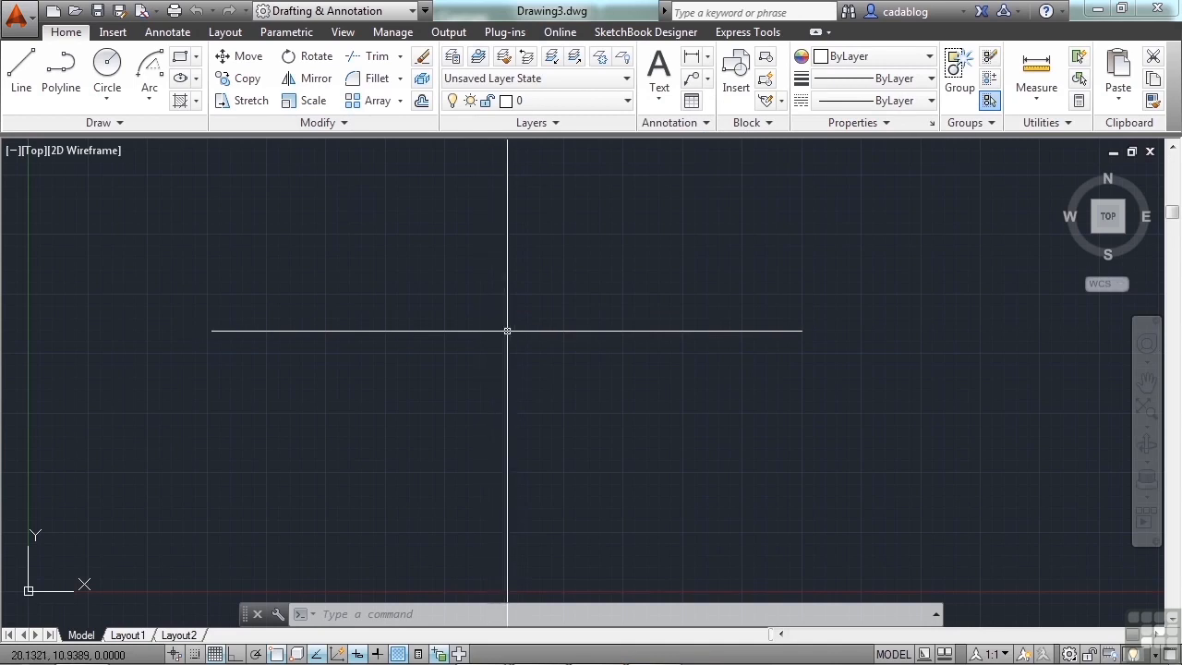
Draw a rectangle 50 units wide and 80 units high, up and to the right of the origin, and fit it in view.
scroll(507, 330, "down", 1)
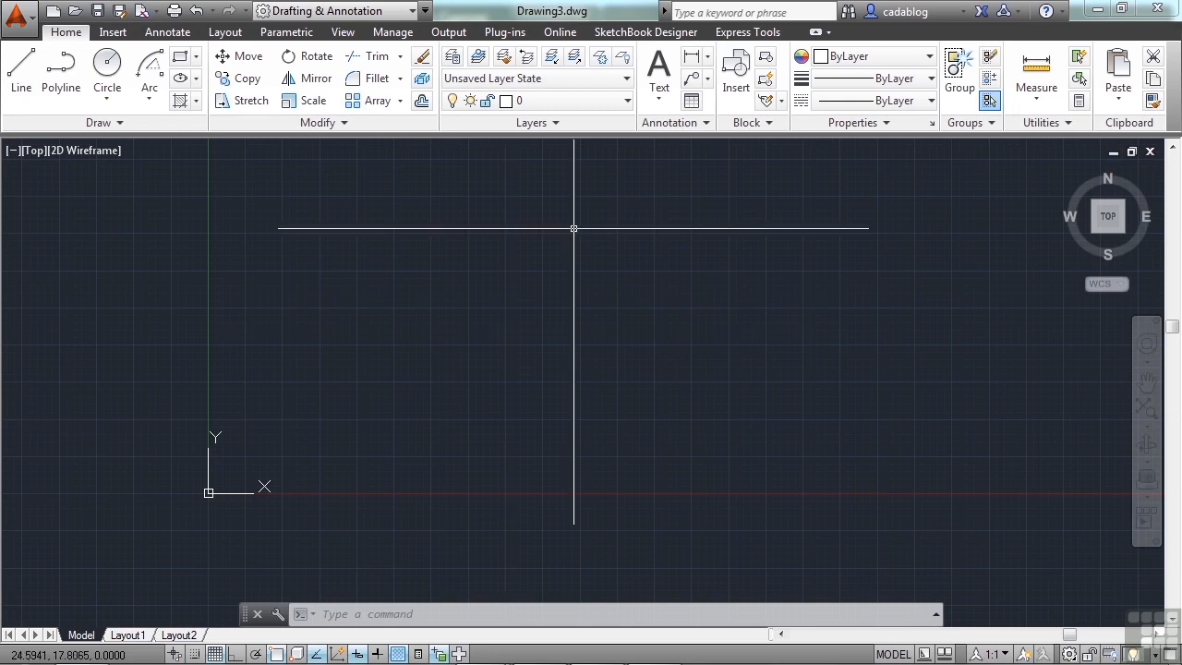
mouse_move(611, 255)
middle_mouse_down()
mouse_move(530, 326)
mouse_move(527, 290)
mouse_move(541, 286)
mouse_move(529, 291)
middle_mouse_up()
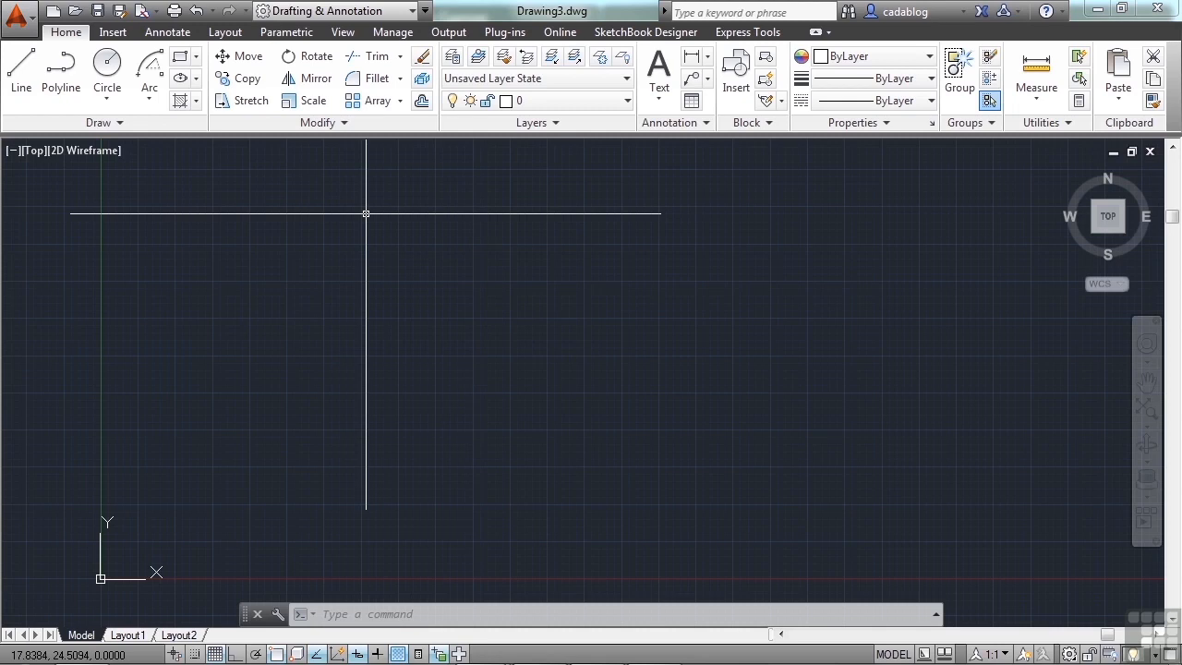
left_click(182, 59)
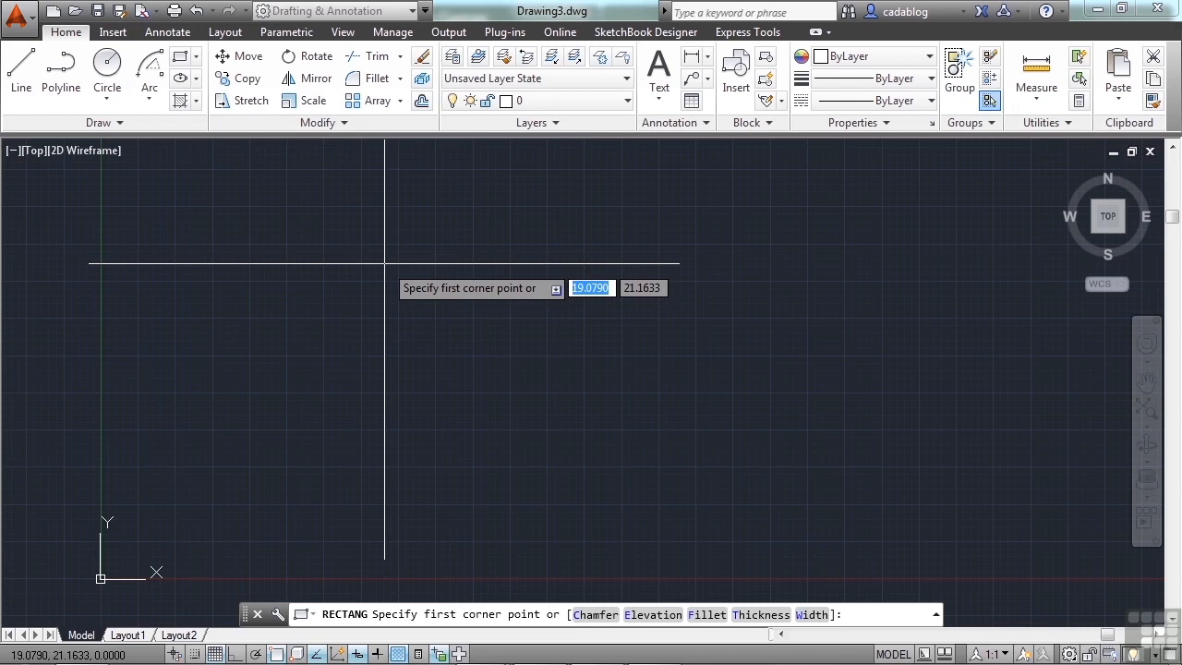
middle_click_drag(499, 351, 414, 385)
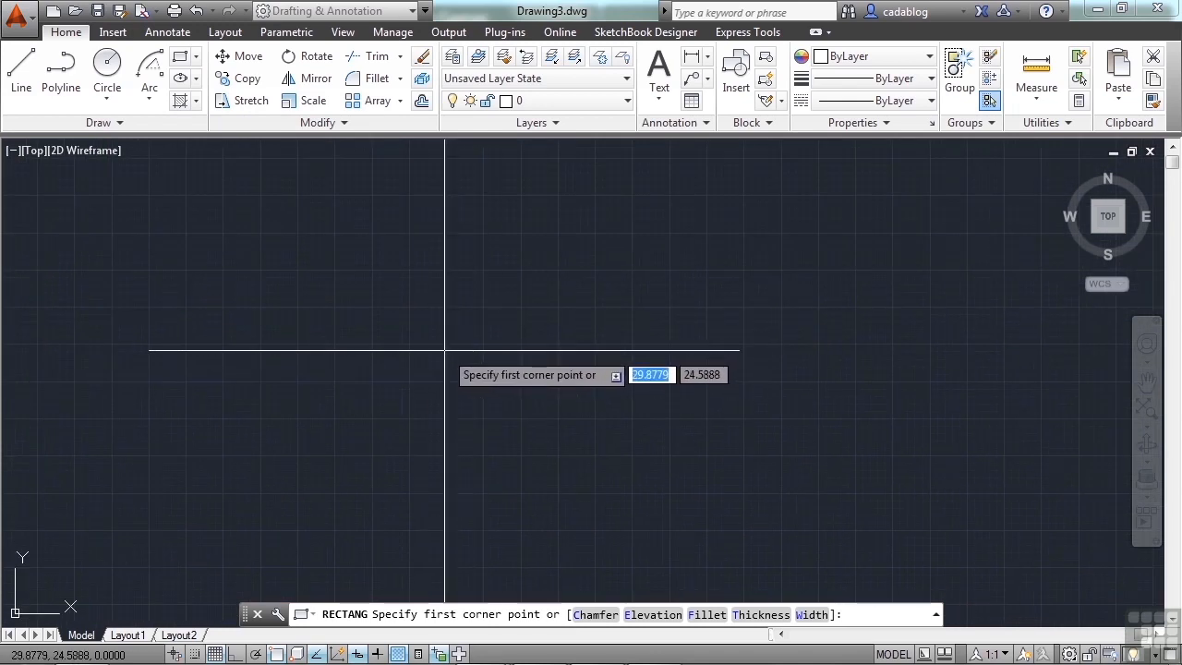
left_click(447, 381)
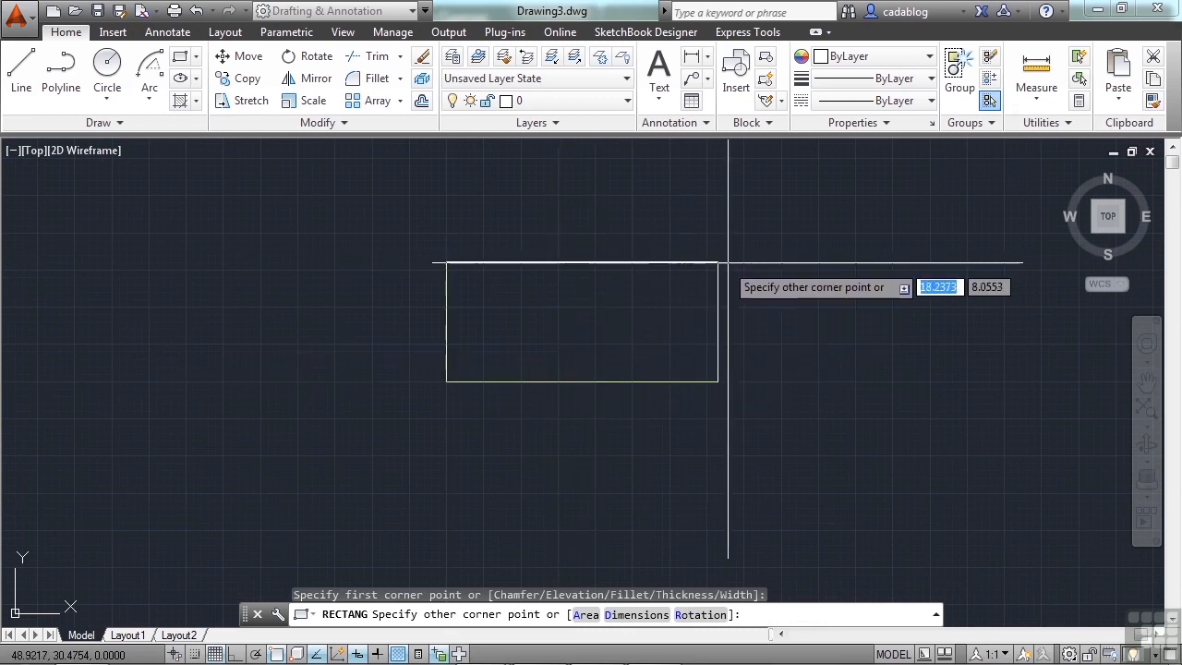
scroll(731, 262, "down", 2)
middle_click_drag(733, 240, 607, 300)
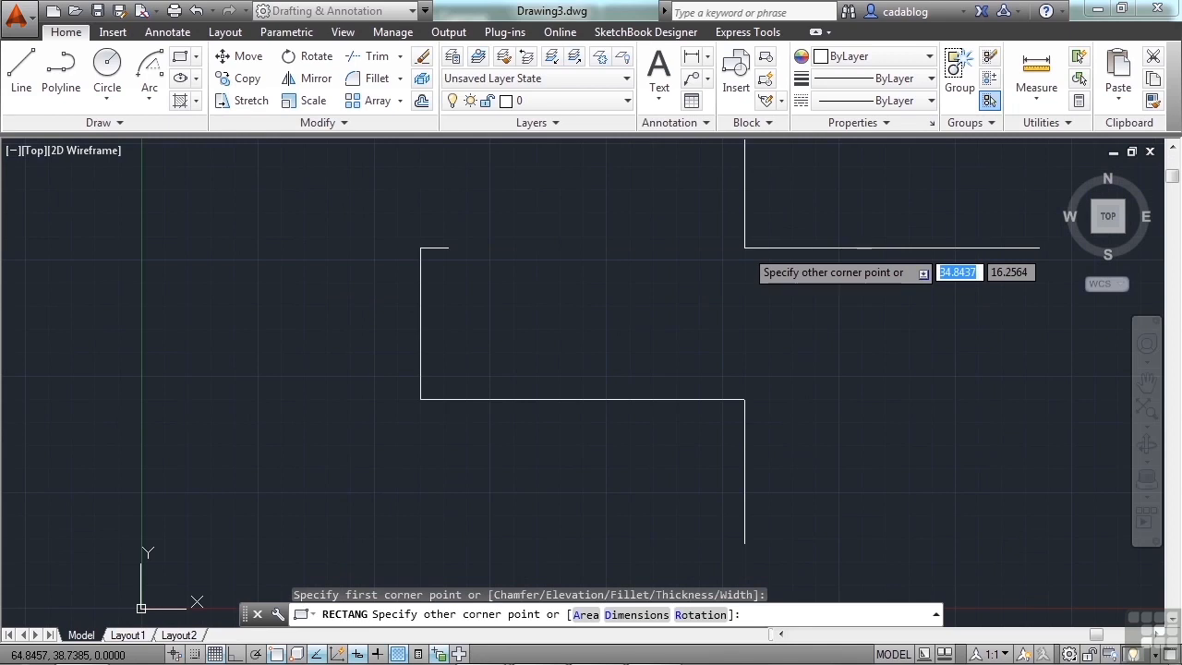
type("50")
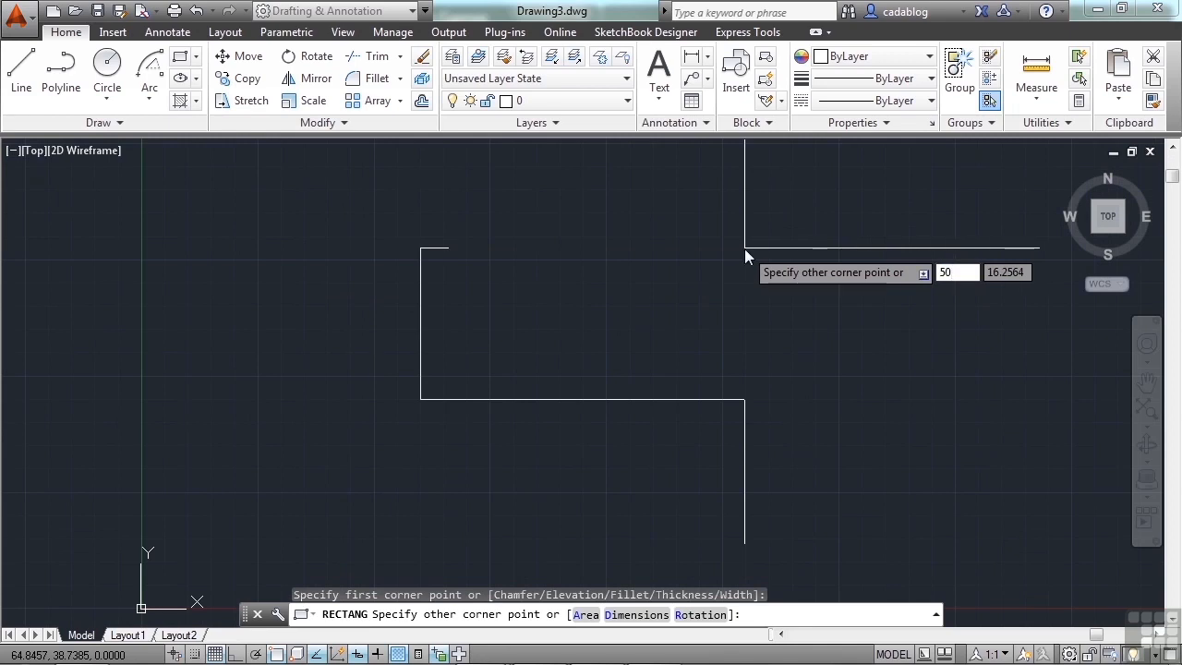
key("Tab")
type("80")
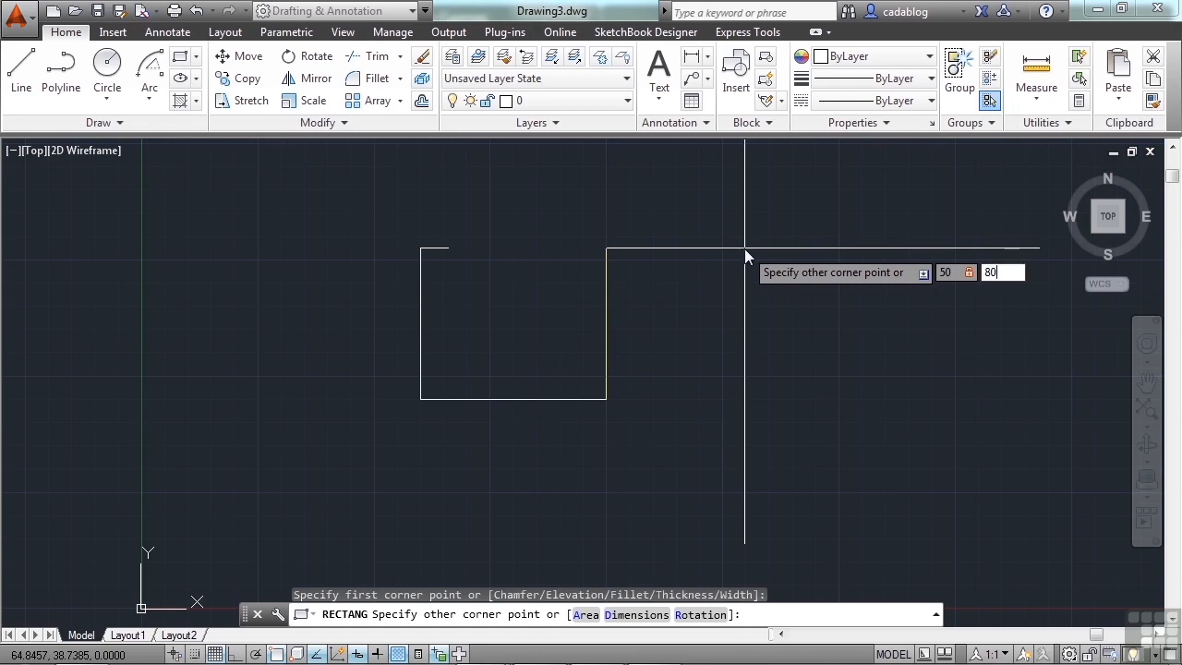
key("Return")
middle_click(681, 249)
middle_click(681, 249)
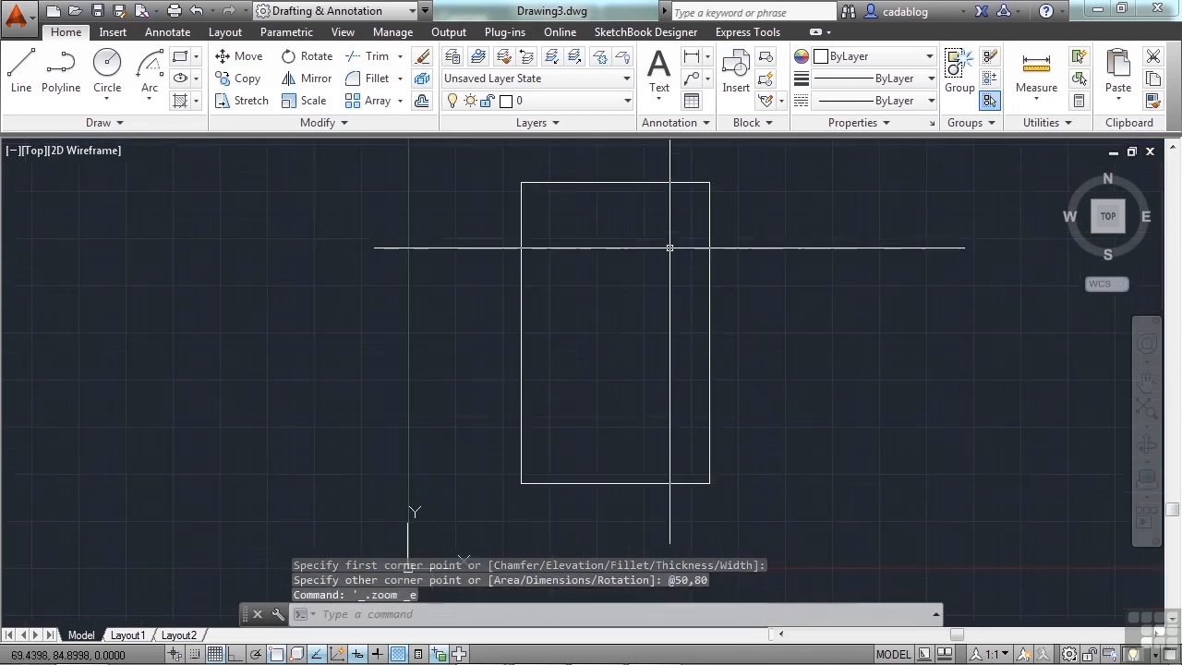
mouse_move(657, 293)
middle_mouse_down()
mouse_move(644, 318)
mouse_move(634, 289)
middle_mouse_up()
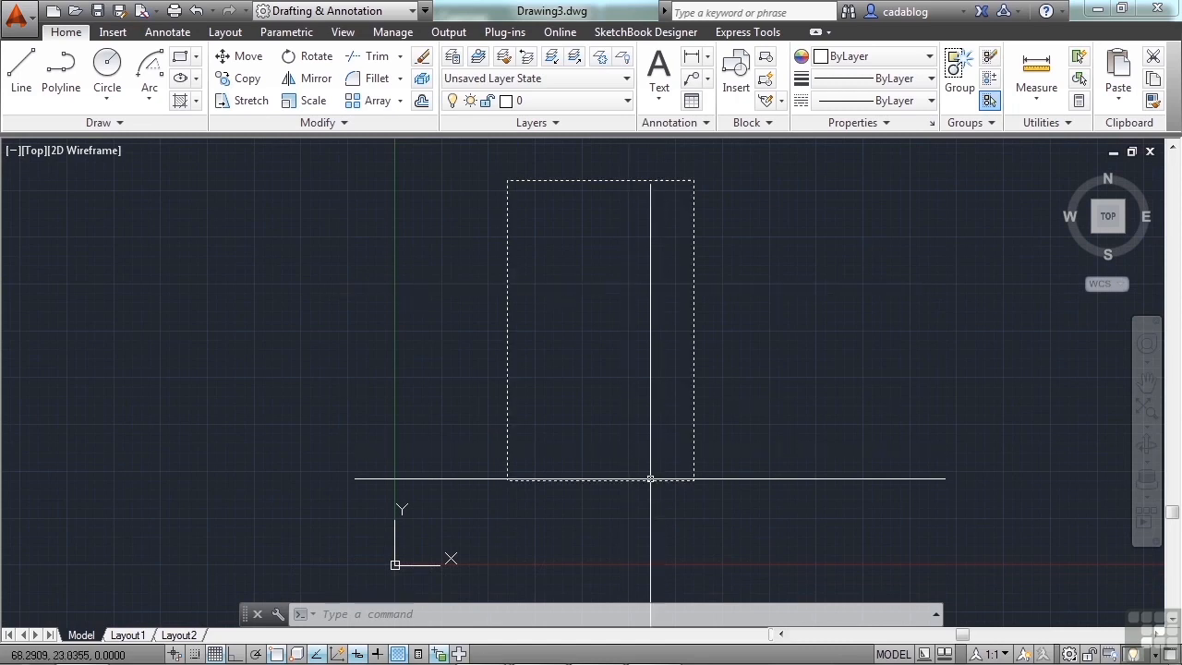
Select the rectangle to inspect it at its lower-right corner grip, and clear the selection.
left_click(686, 481)
mouse_move(695, 480)
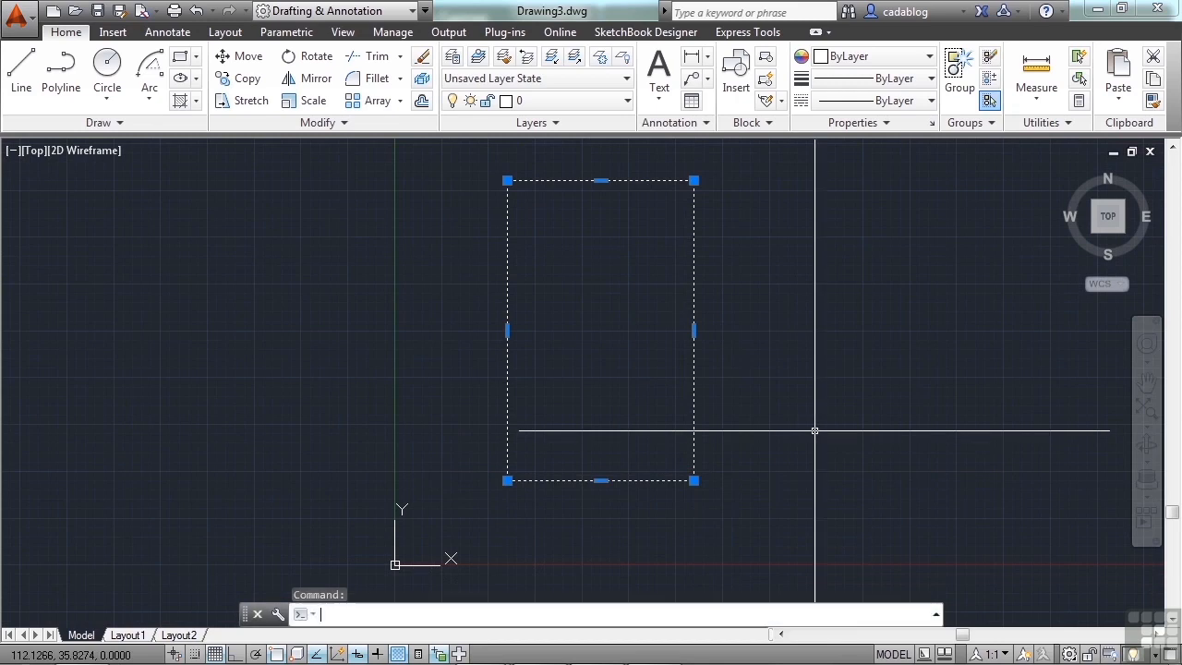
key("Escape")
Turn off the display of the UCS icon at the origin.
scroll(810, 320, "down", 3)
middle_click_drag(815, 357, 732, 311)
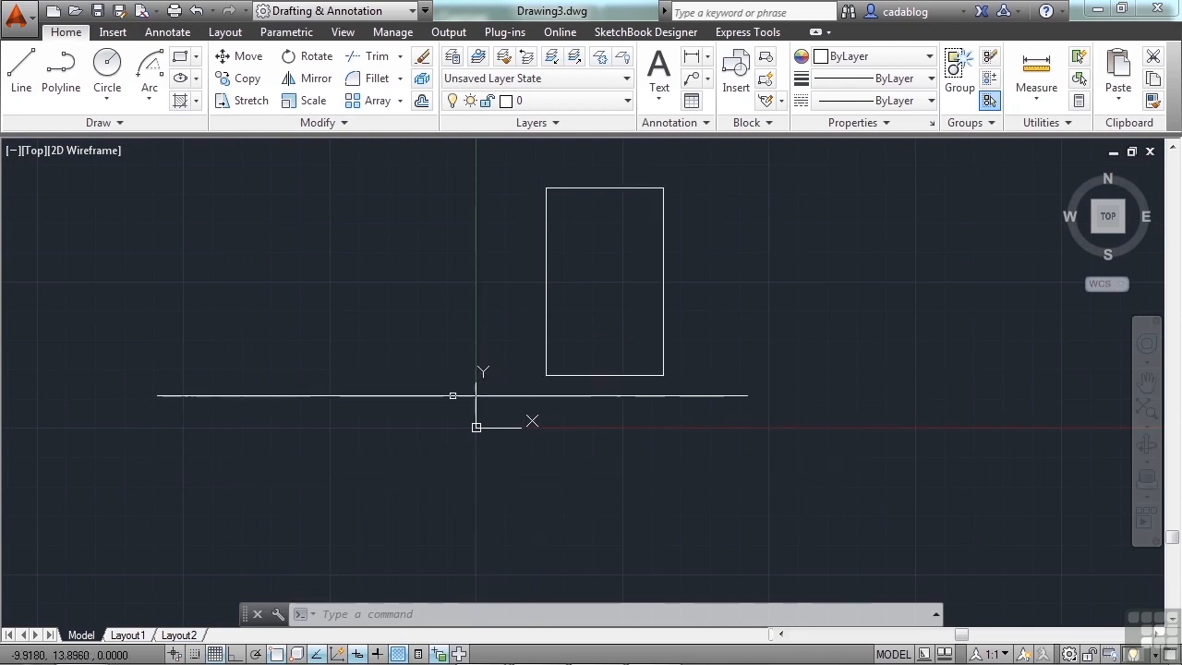
key("ctrl+z")
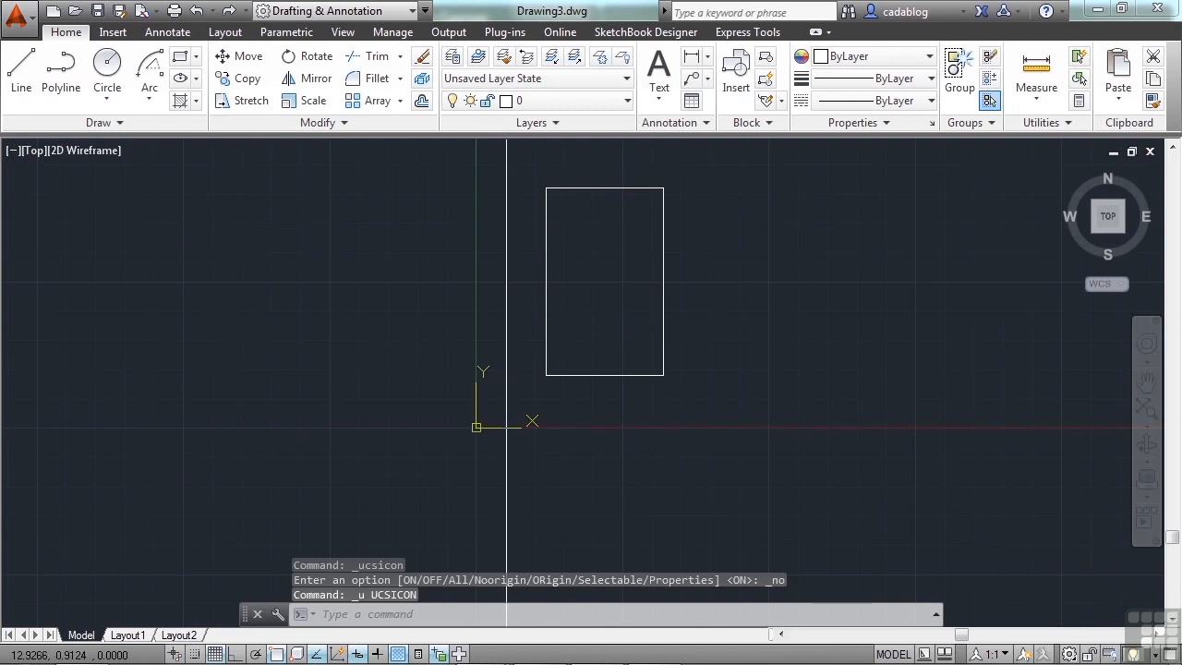
right_click(506, 426)
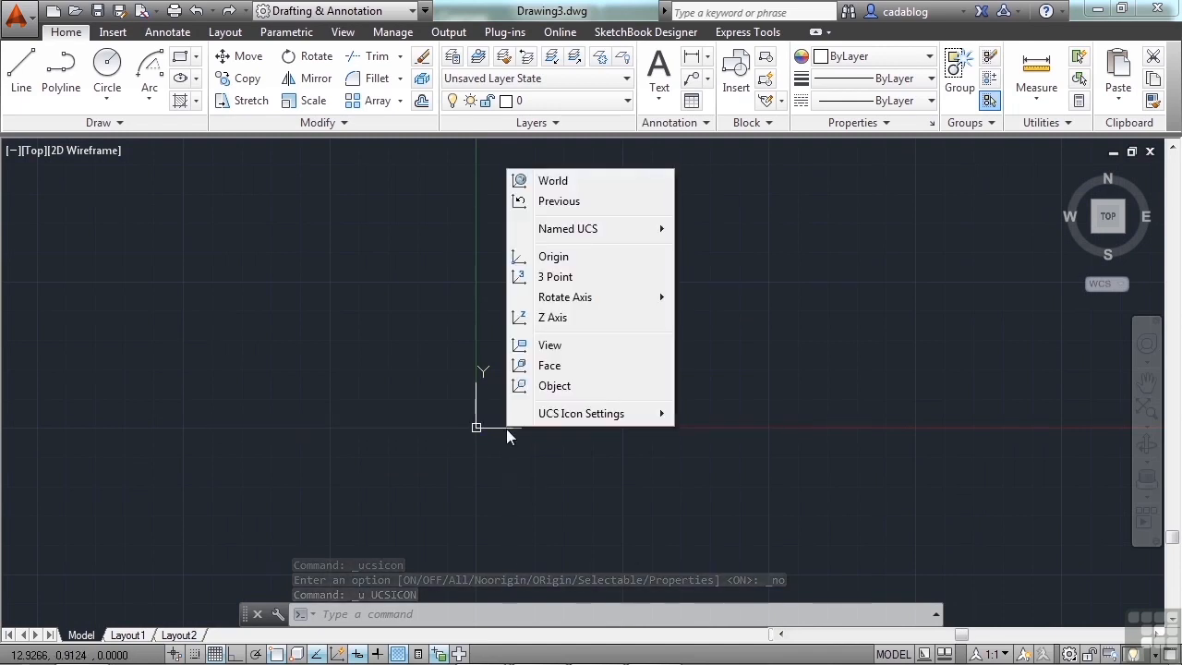
mouse_move(568, 417)
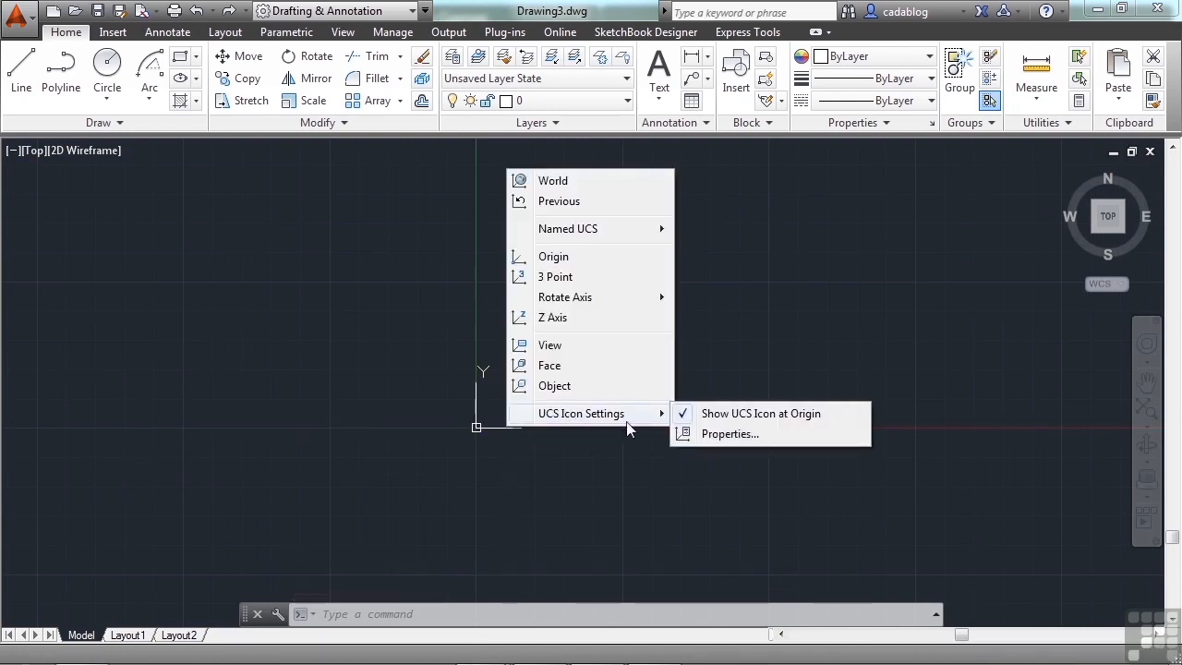
left_click(787, 420)
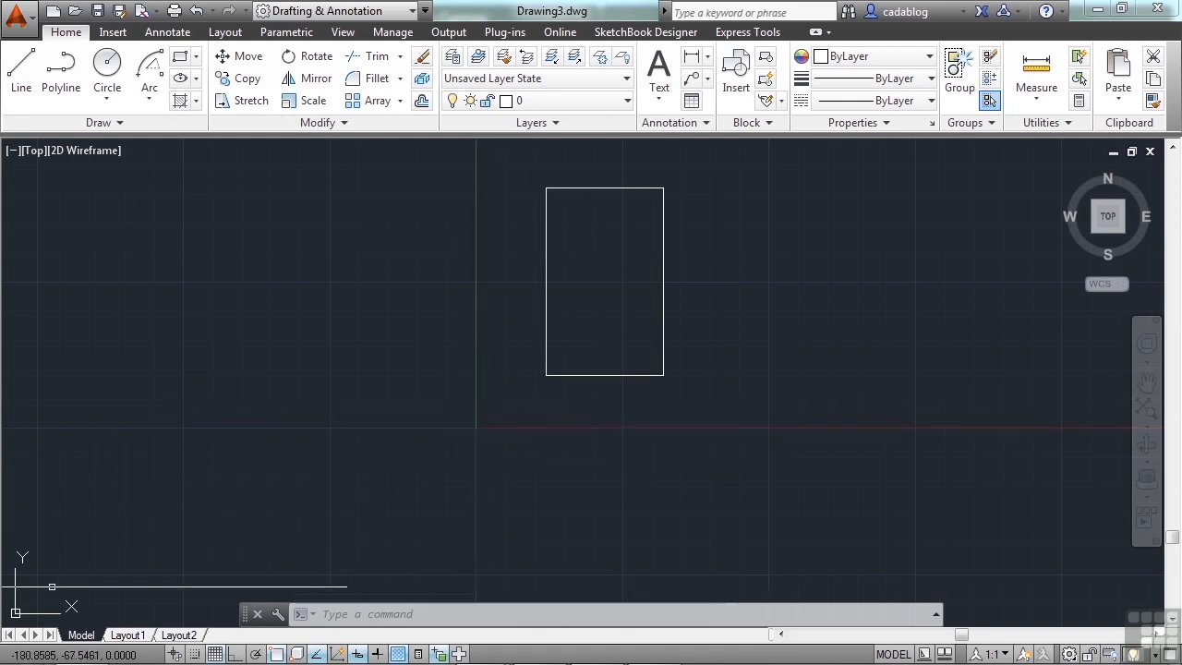
Draw a horizontal line 400 units long below the rectangle with Ortho mode on.
scroll(383, 420, "down", 2)
middle_click_drag(511, 391, 427, 412)
mouse_move(538, 361)
middle_mouse_down()
mouse_move(335, 417)
mouse_move(335, 393)
mouse_move(230, 396)
mouse_move(165, 450)
mouse_move(683, 230)
middle_mouse_up()
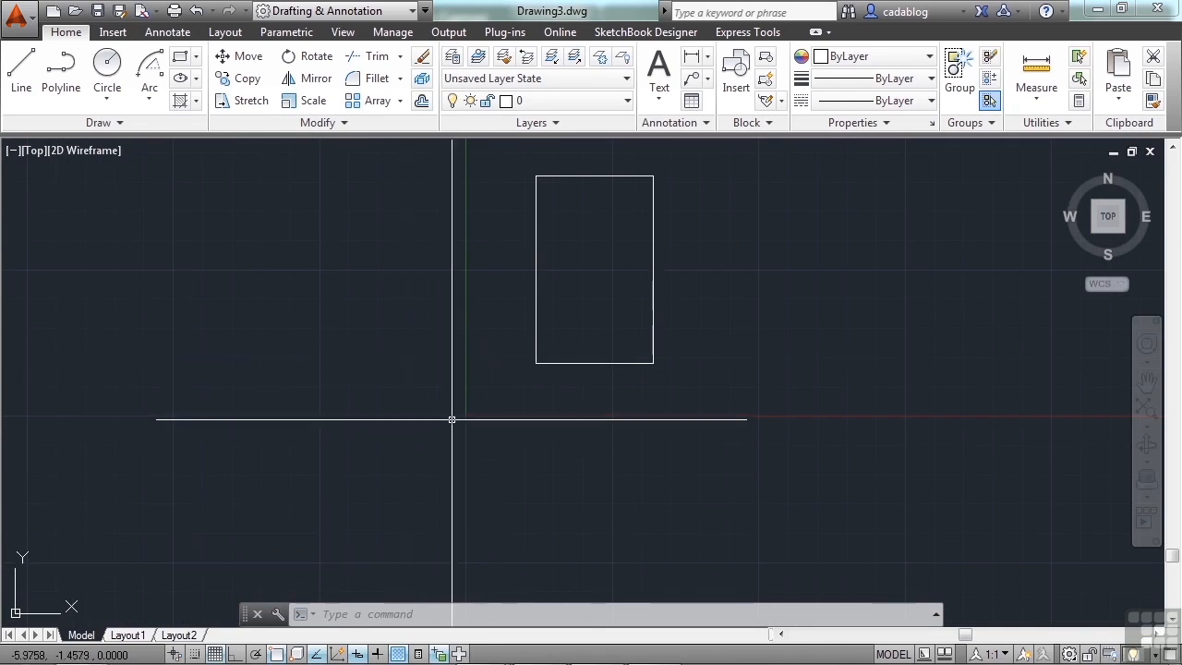
scroll(534, 391, "up", 2)
middle_click_drag(591, 282, 549, 332)
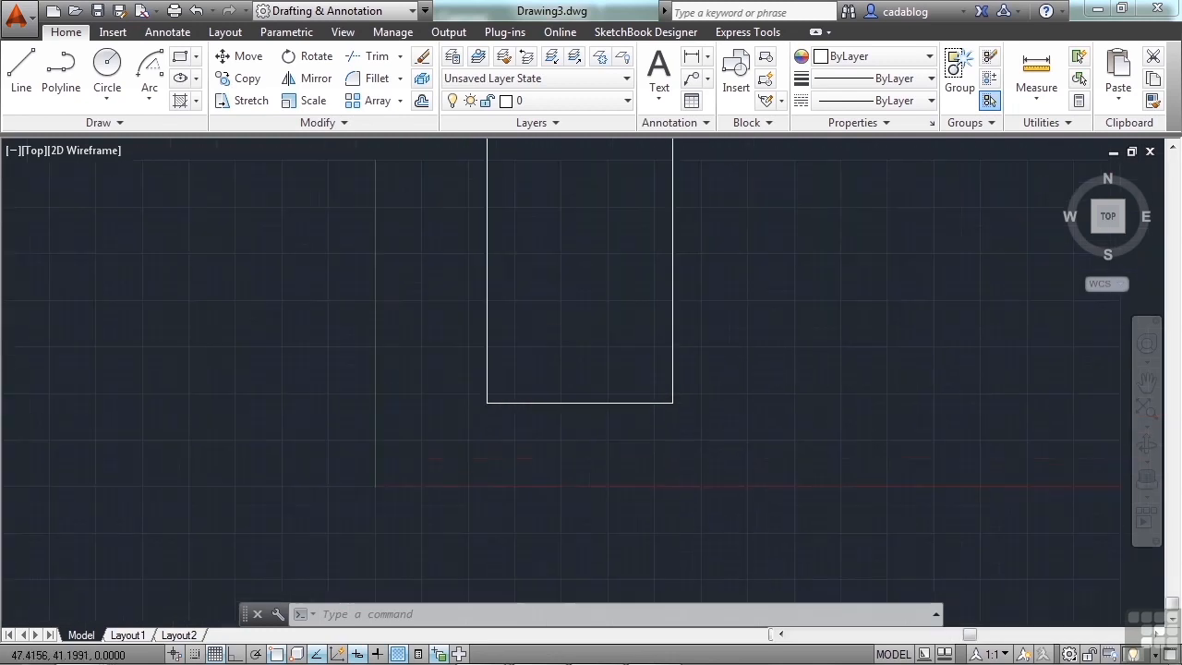
scroll(630, 251, "down", 2)
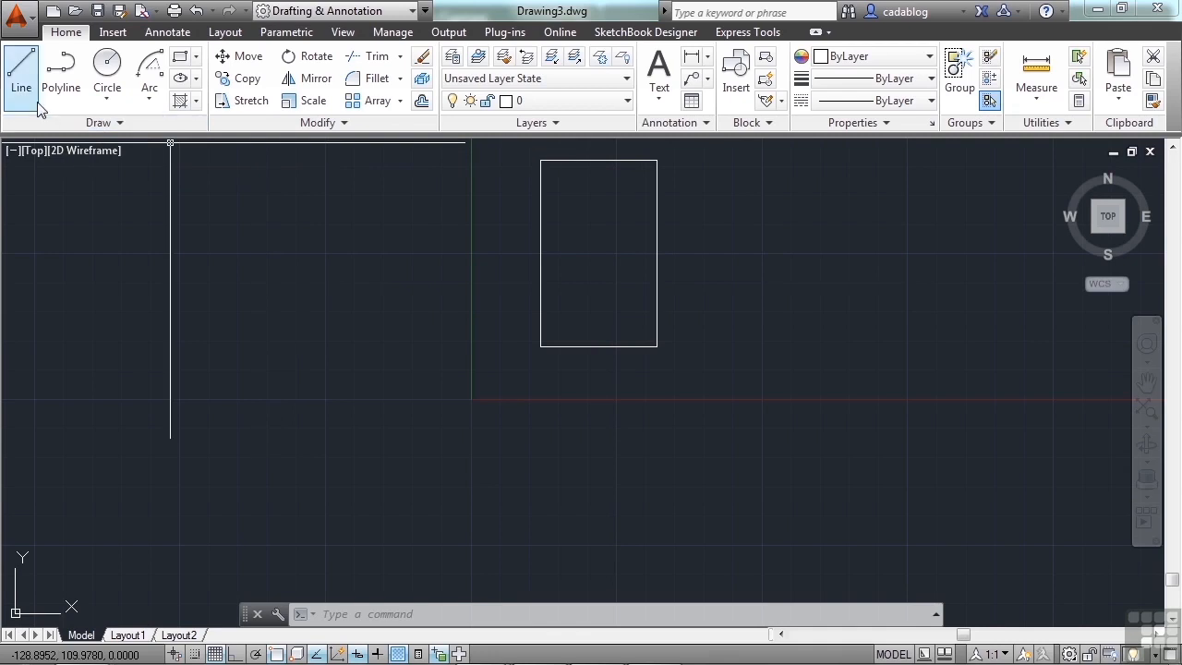
left_click(22, 77)
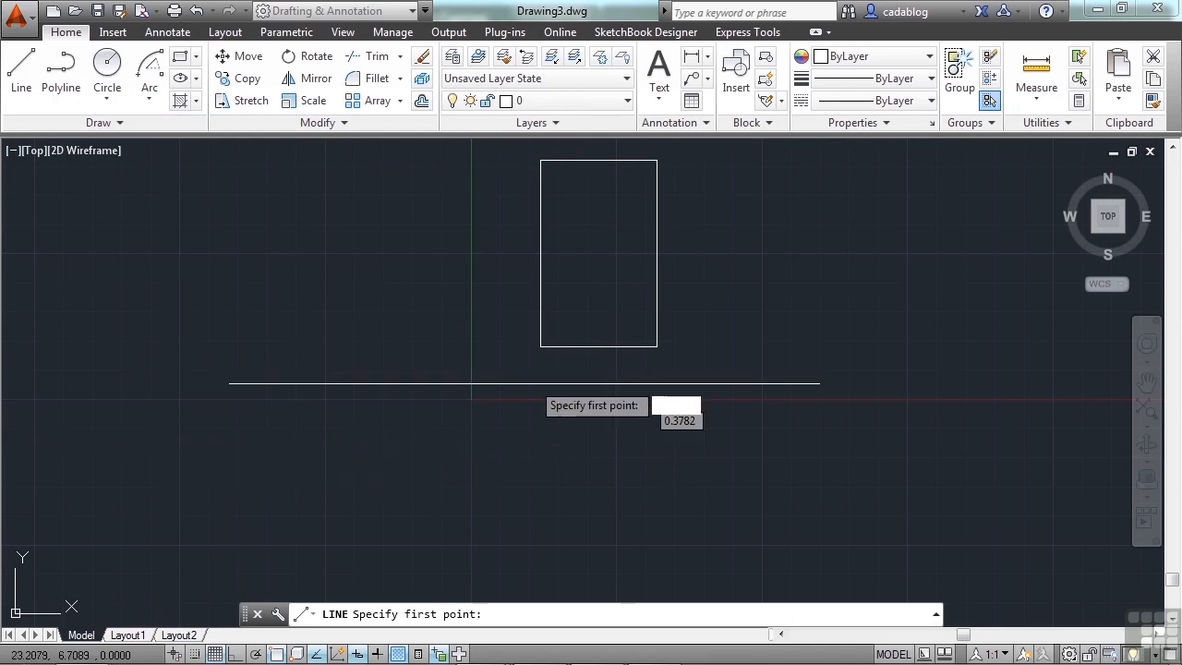
left_click(192, 438)
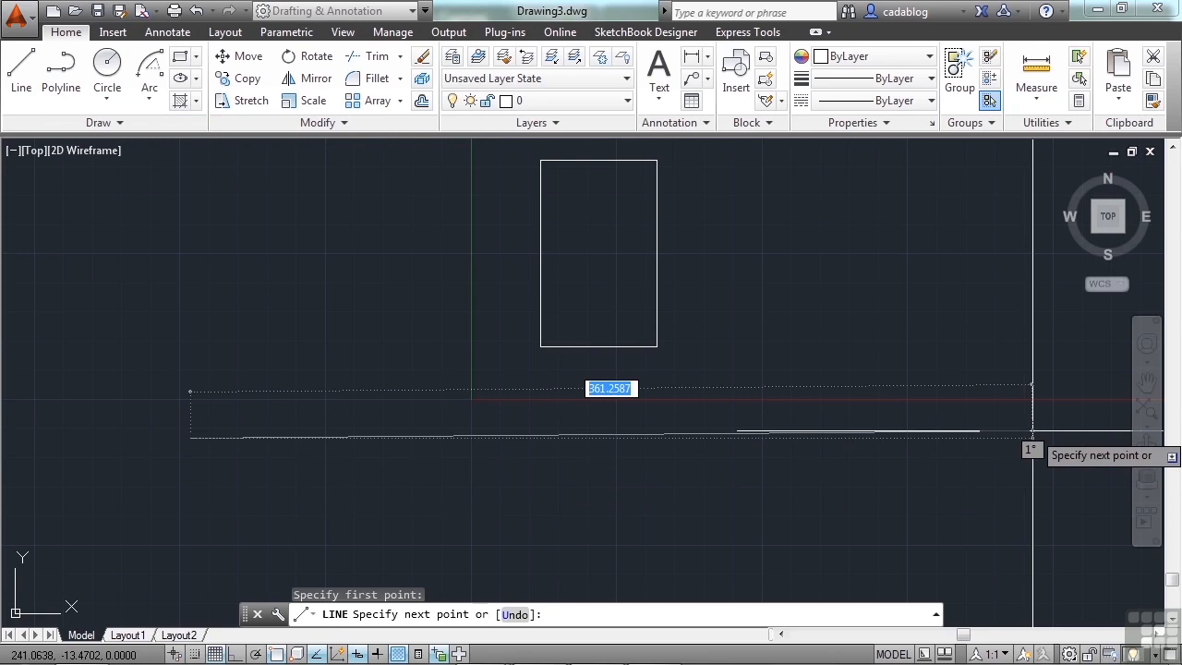
key("F8")
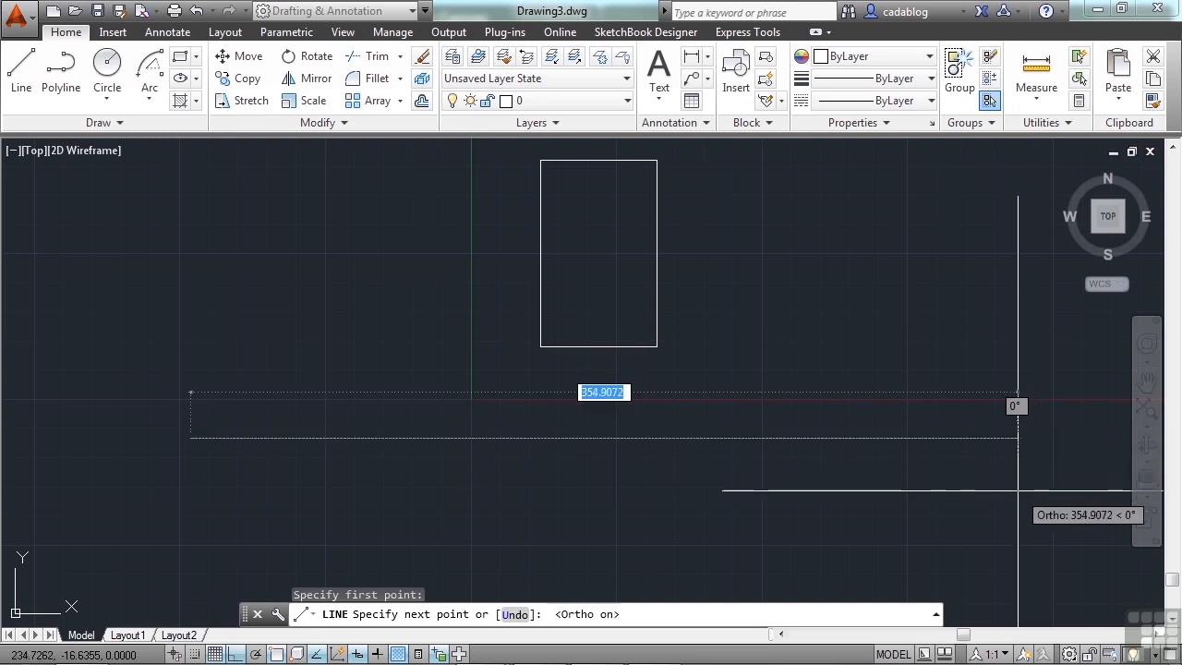
type("400")
key("Return")
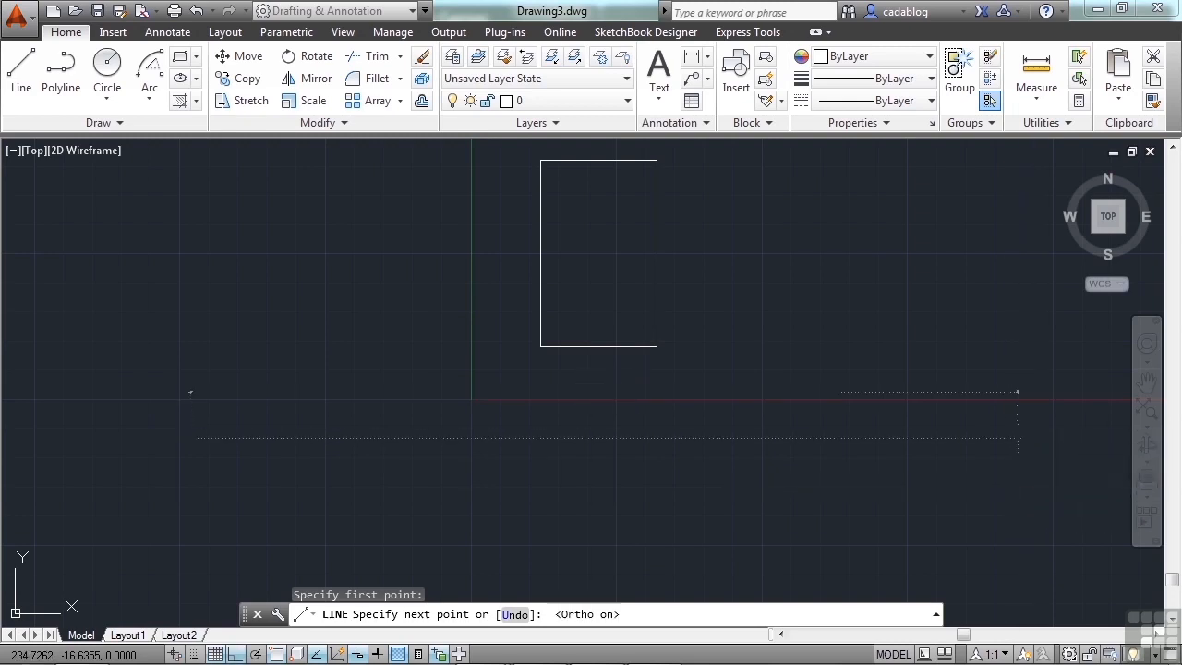
key("Return")
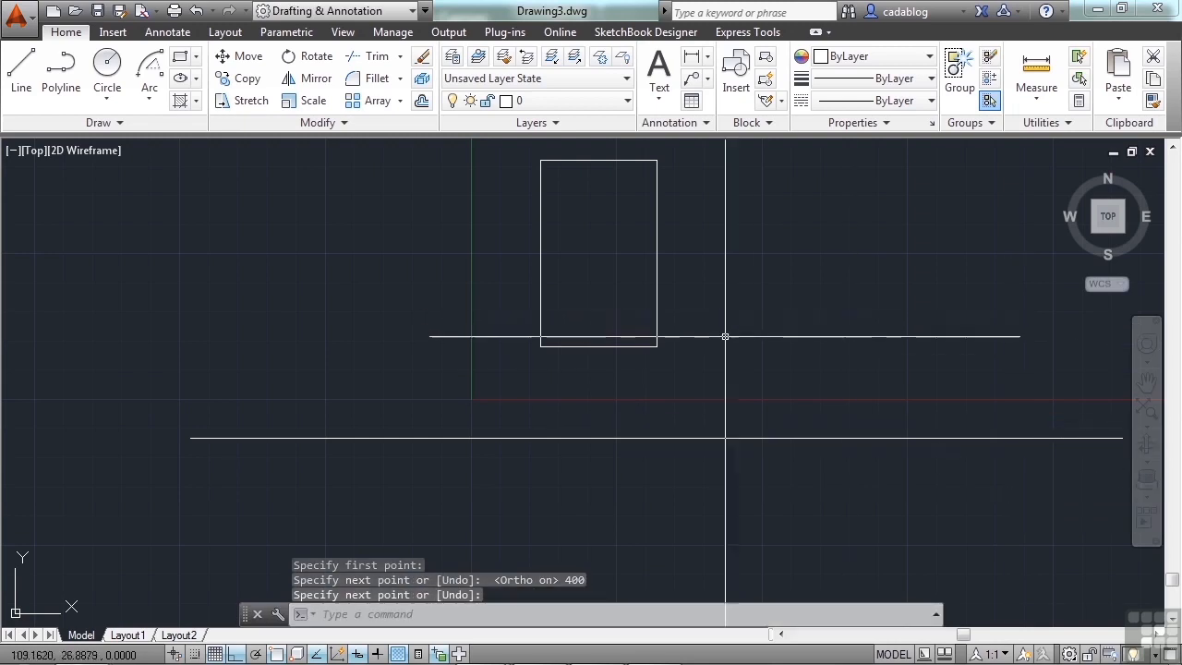
Offset the horizontal line 20 units downward to create a parallel line below it.
middle_click_drag(742, 346, 641, 338)
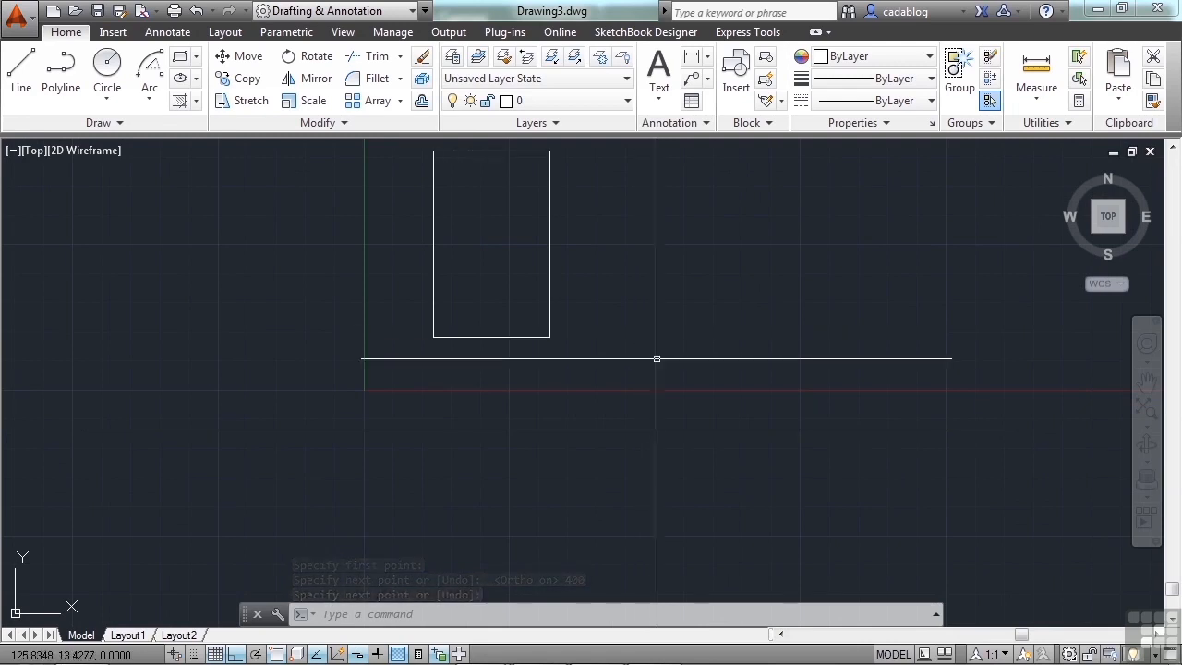
middle_click_drag(634, 440, 646, 392)
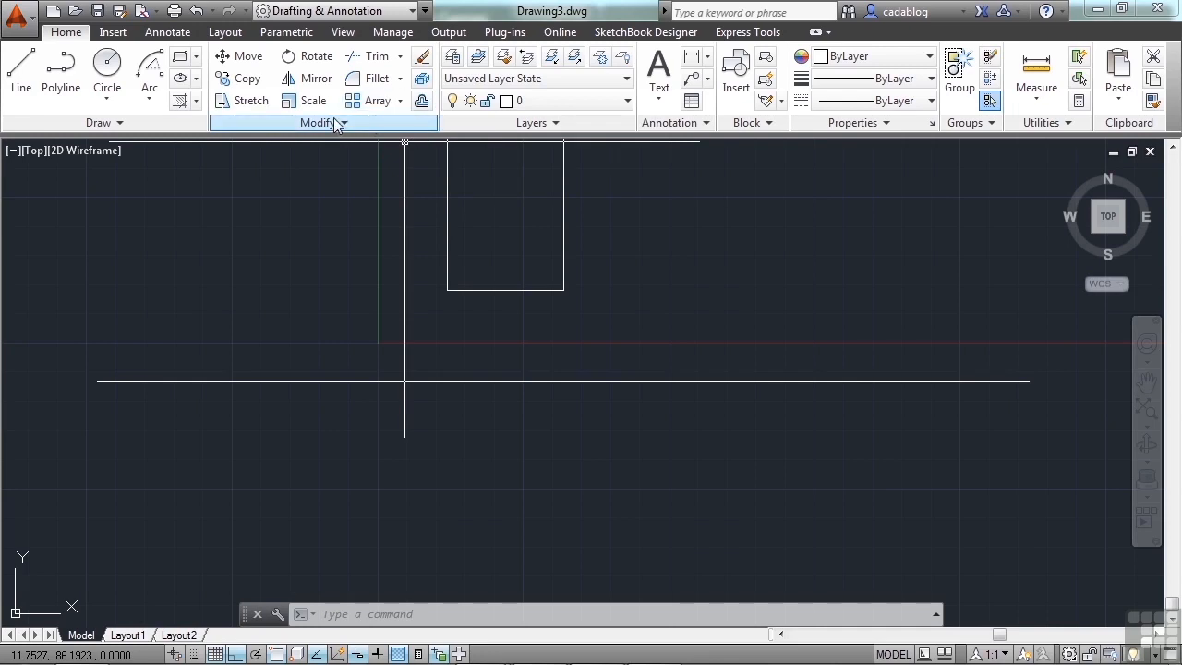
left_click(422, 102)
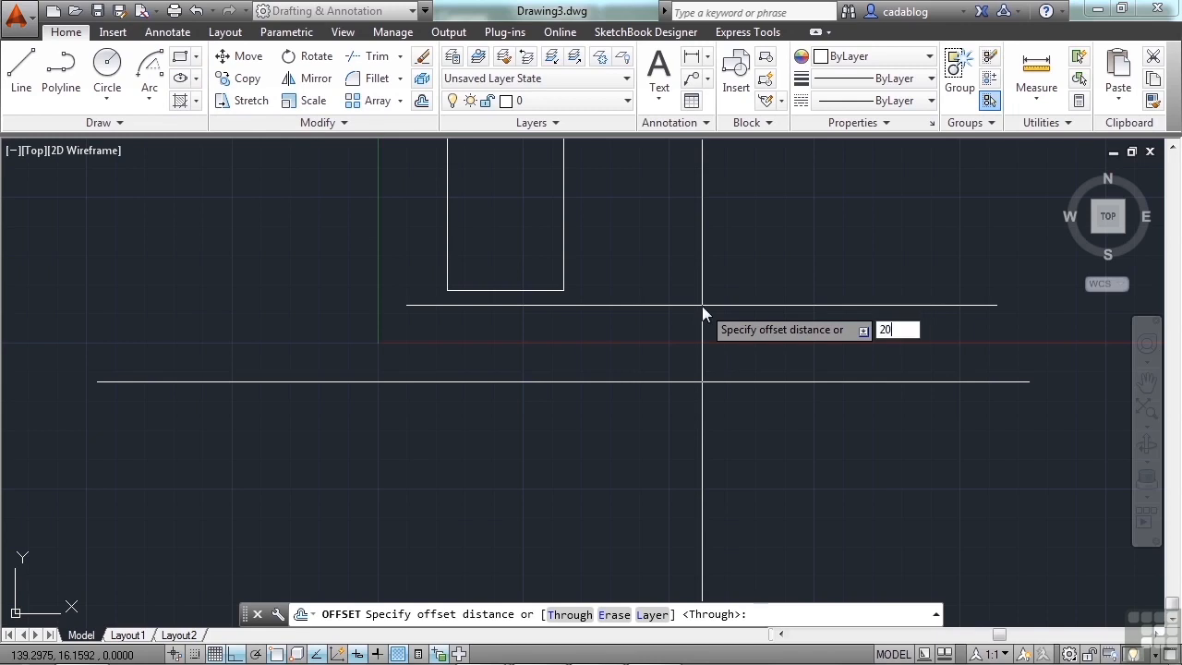
key("Return")
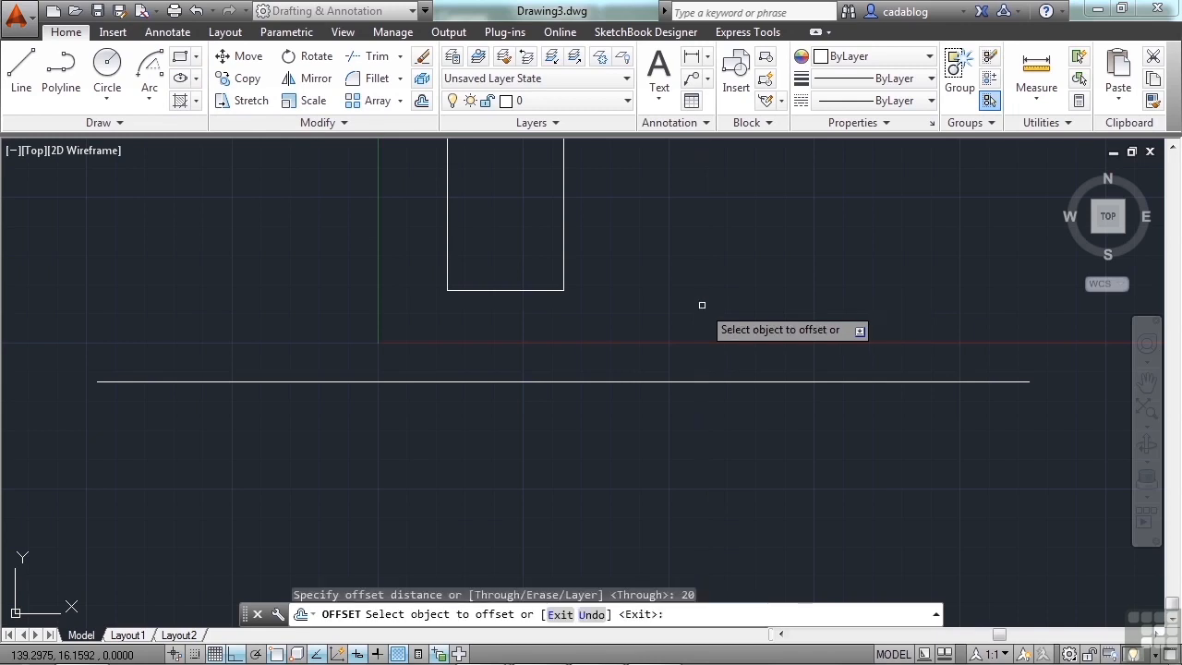
left_click(707, 380)
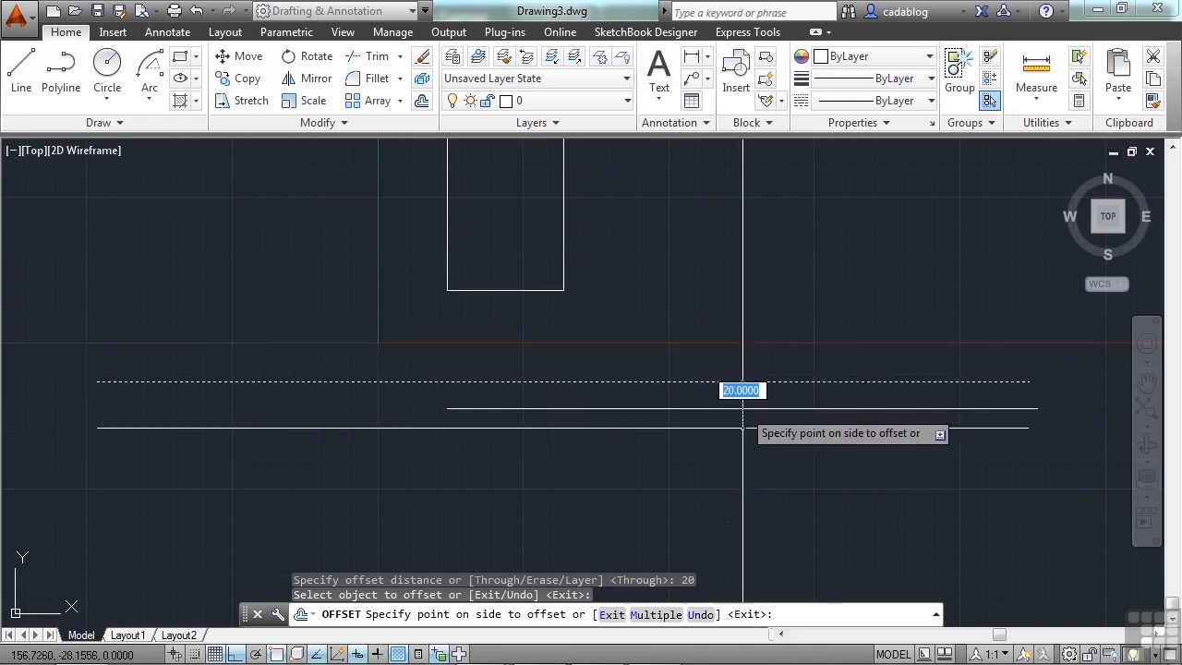
left_click(744, 413)
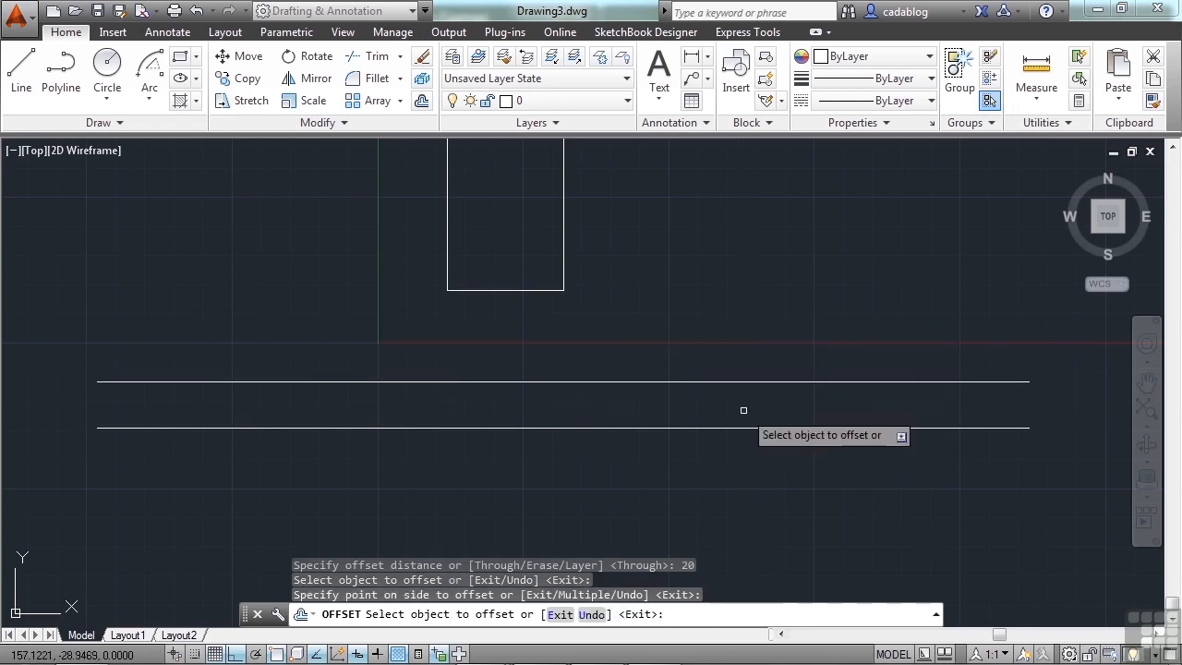
key("Escape")
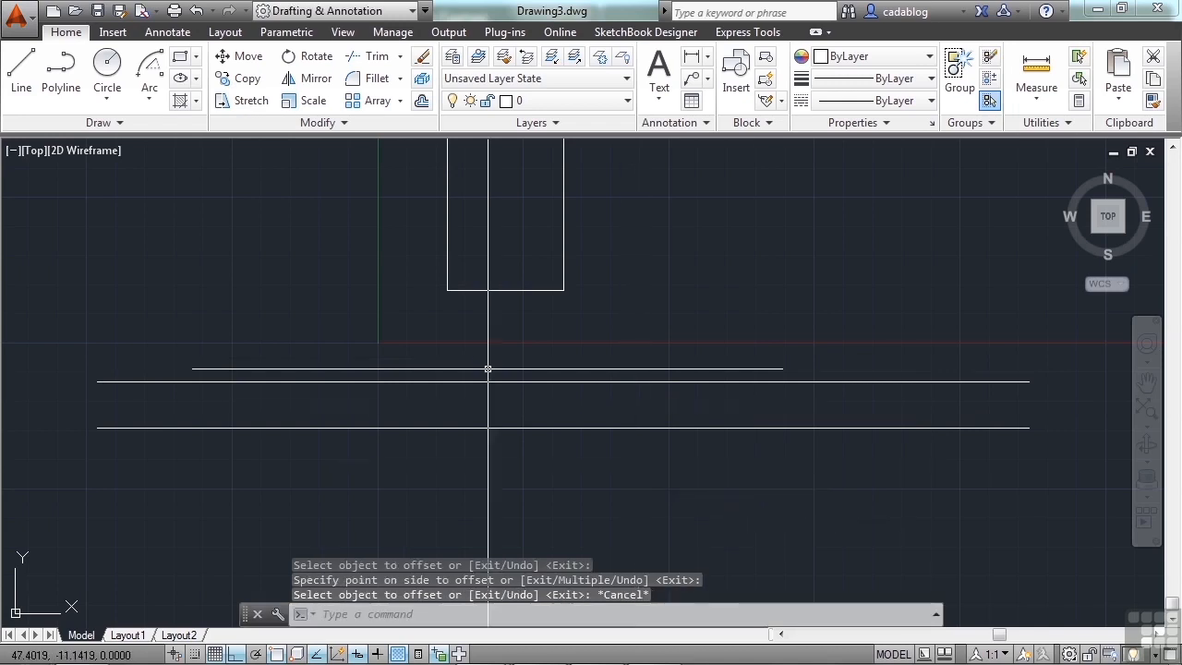
middle_click_drag(491, 273, 523, 314)
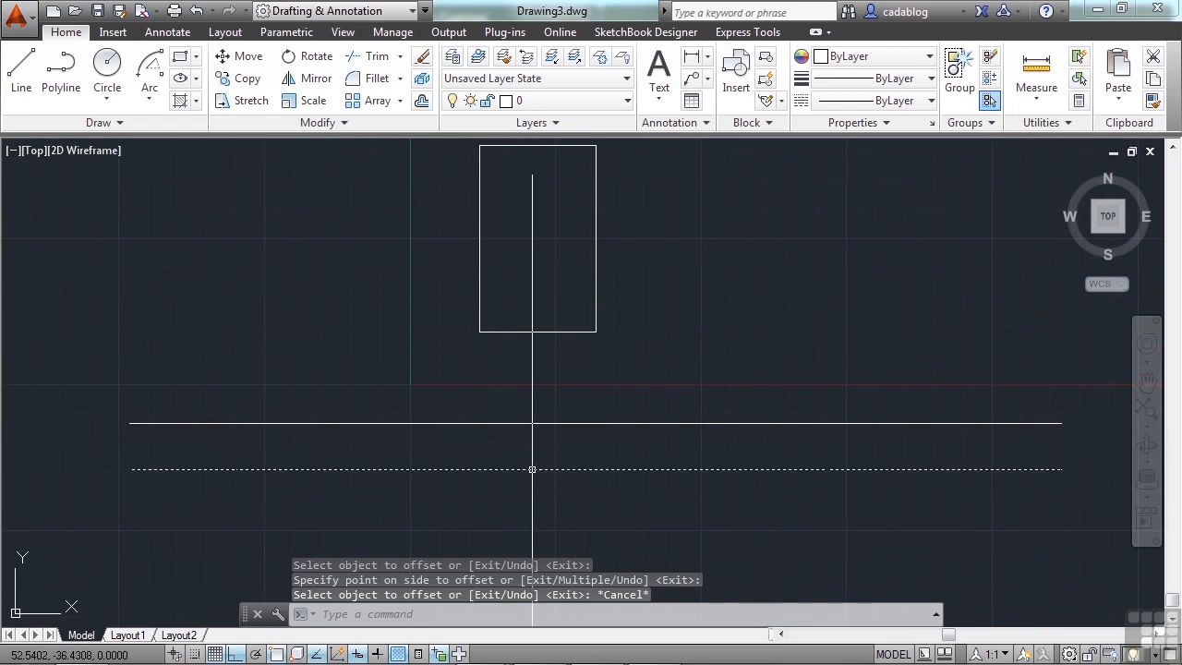
Draw a vertical line from a Nearest snap near the left end of the rectangle's lower edge, perpendicular to the upper 400-unit line.
scroll(523, 405, "up", 2)
scroll(524, 379, "up", 2)
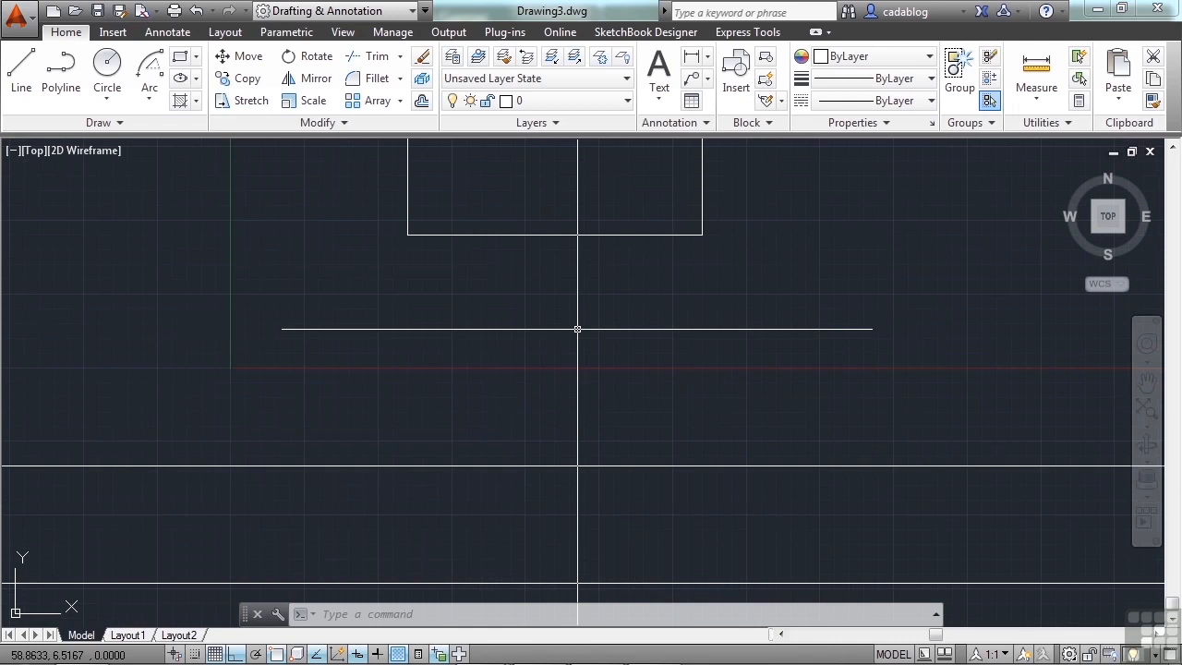
left_click(22, 79)
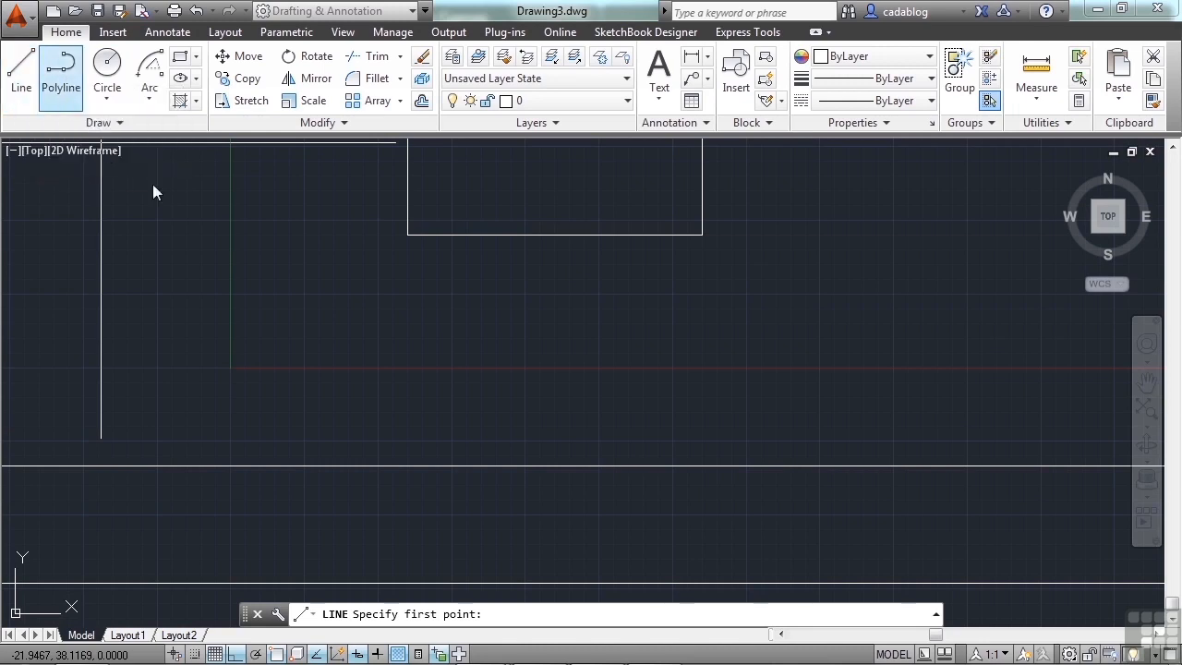
right_click(471, 342, "shift")
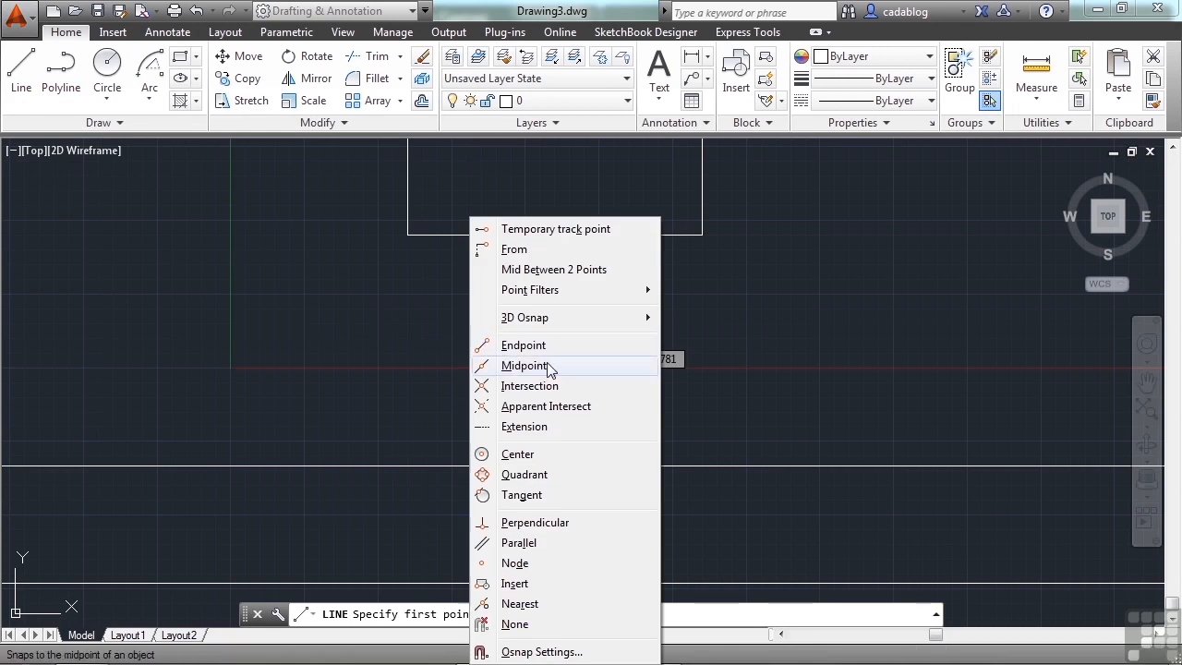
left_click(520, 604)
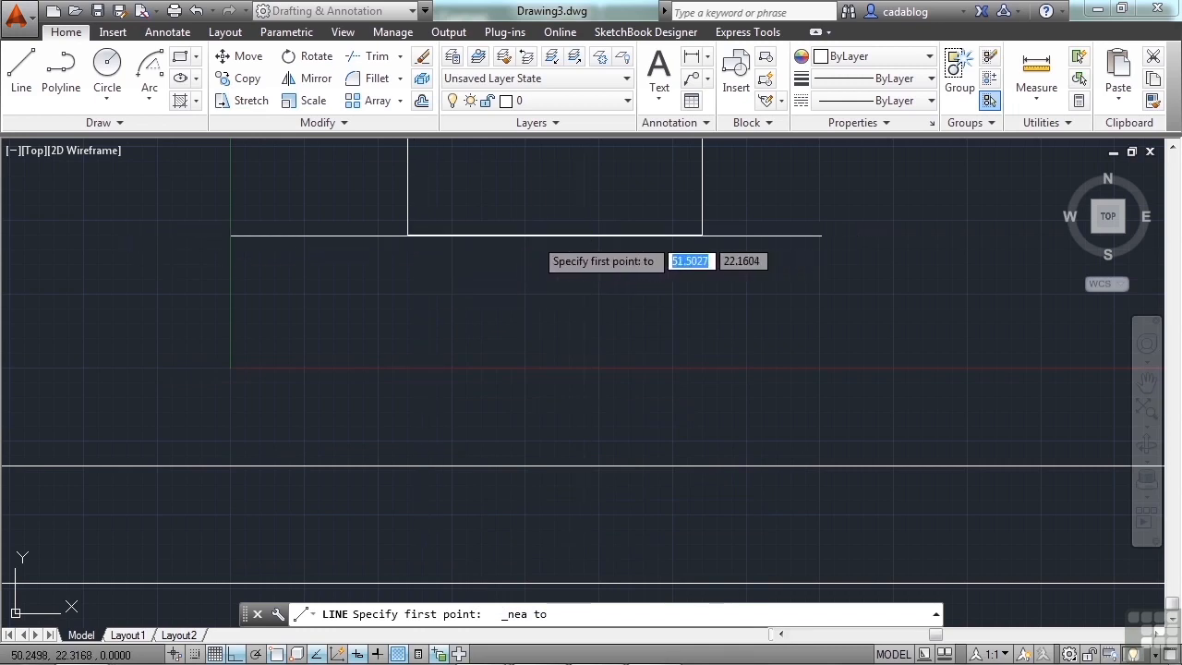
left_click(425, 236)
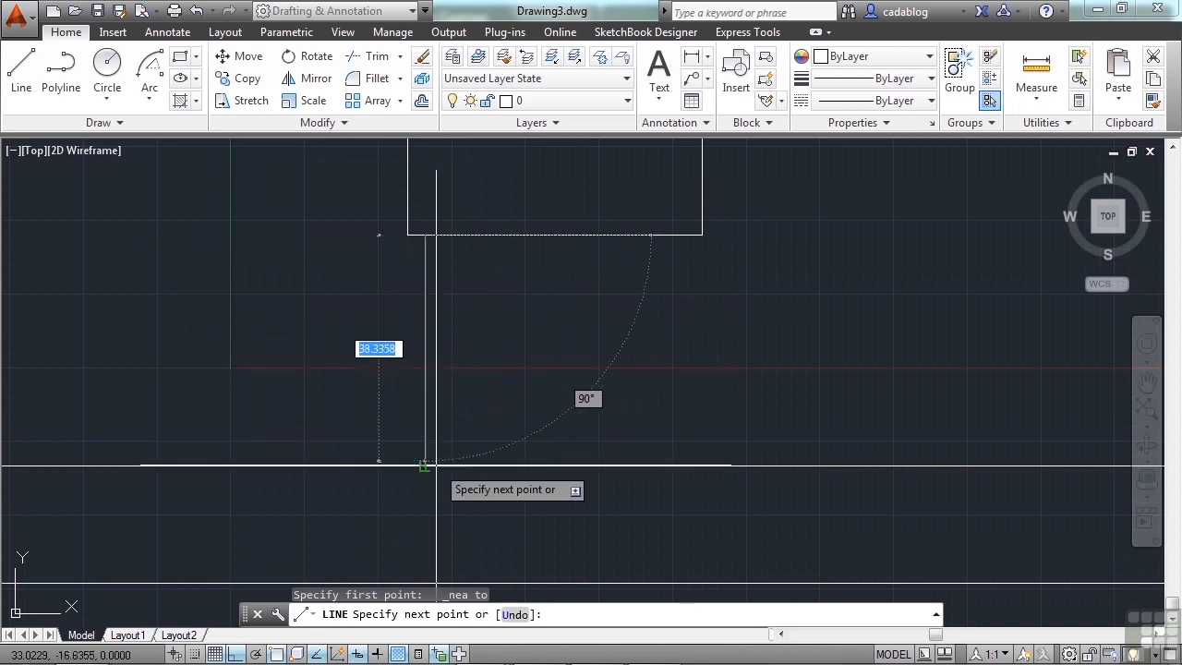
left_click(436, 465)
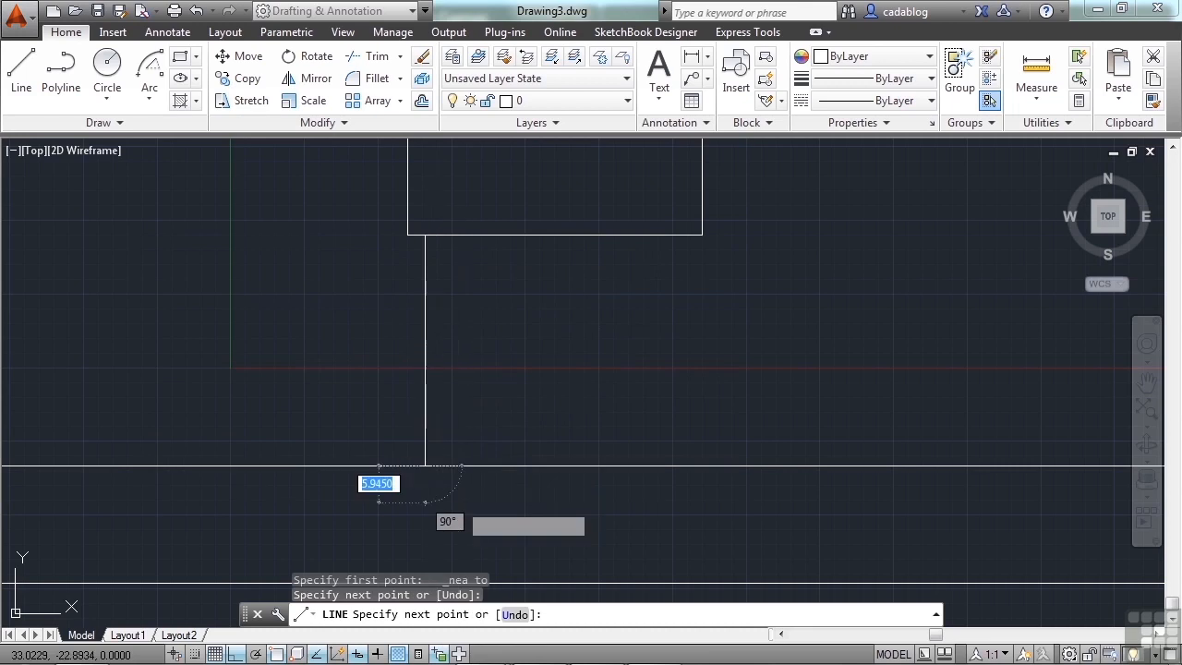
left_click(452, 477)
key("Return")
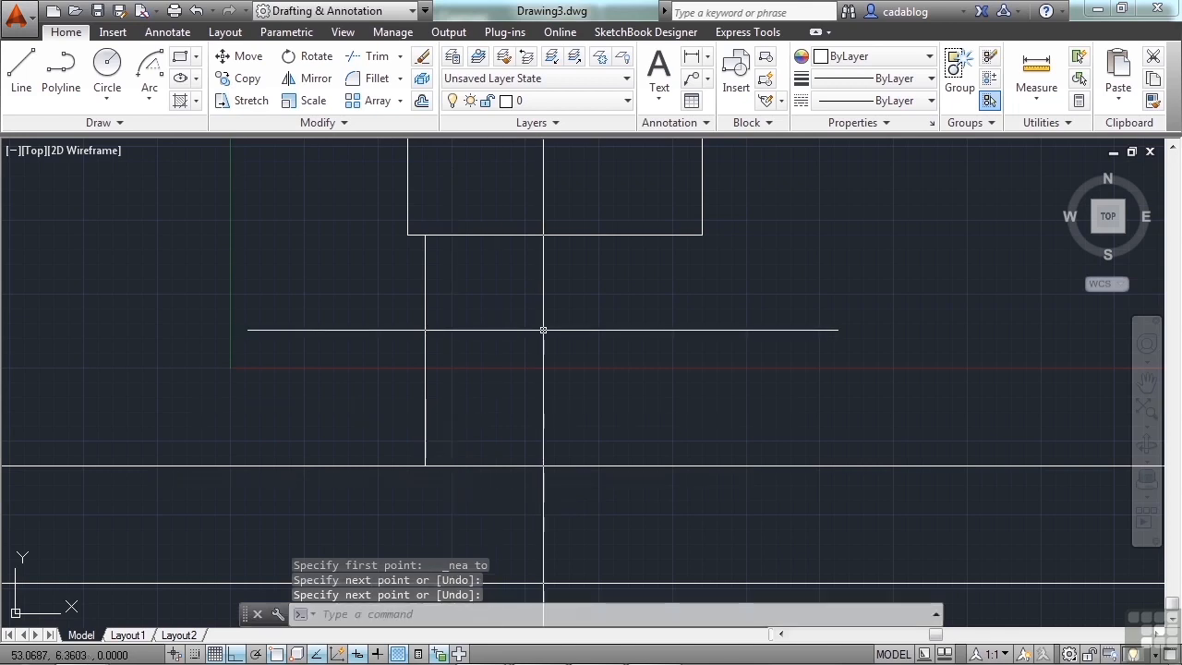
Try offsetting the vertical line 12 units to the right, and undo that offset.
left_click(422, 101)
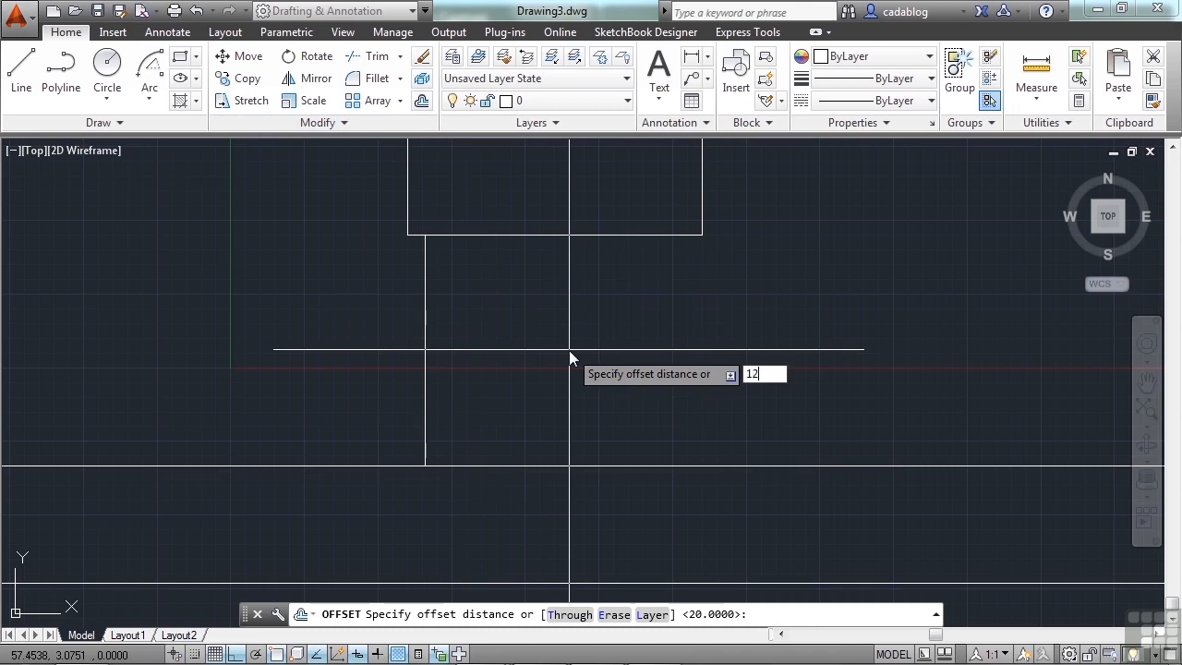
key("Return")
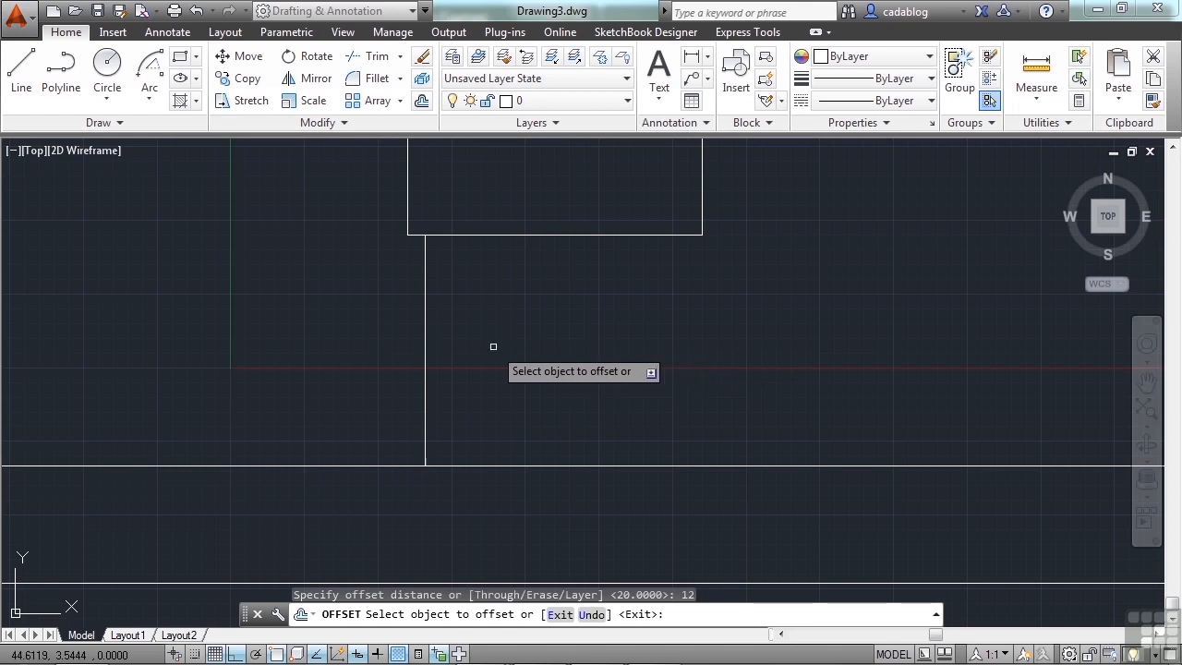
left_click(425, 324)
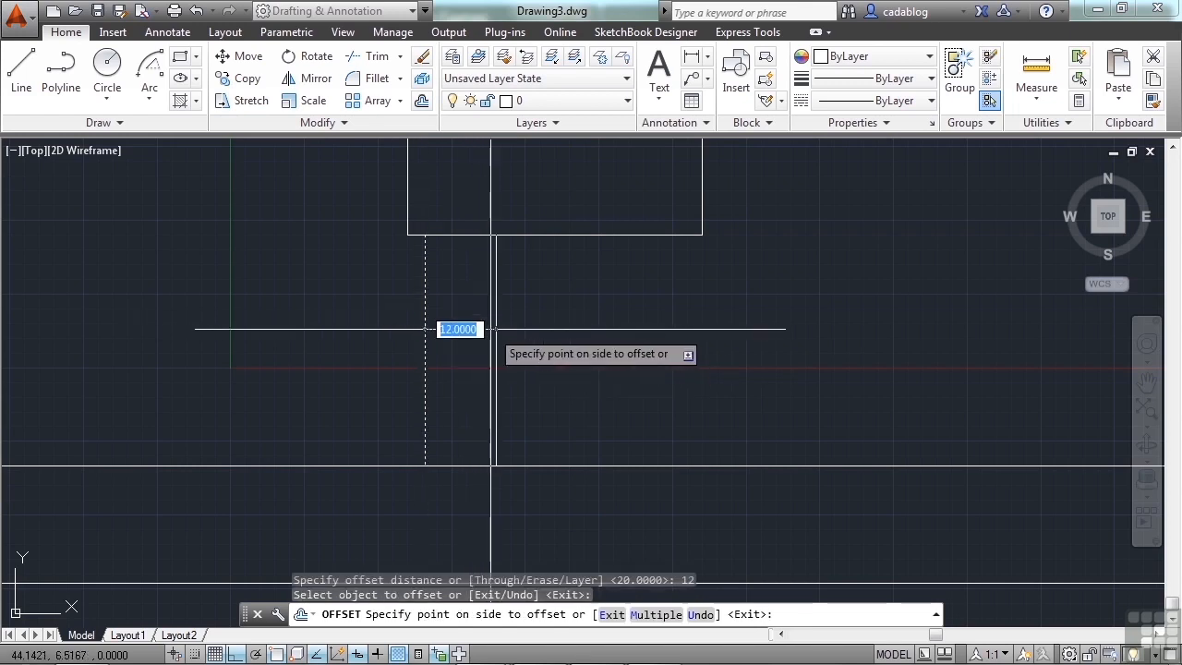
left_click(546, 340)
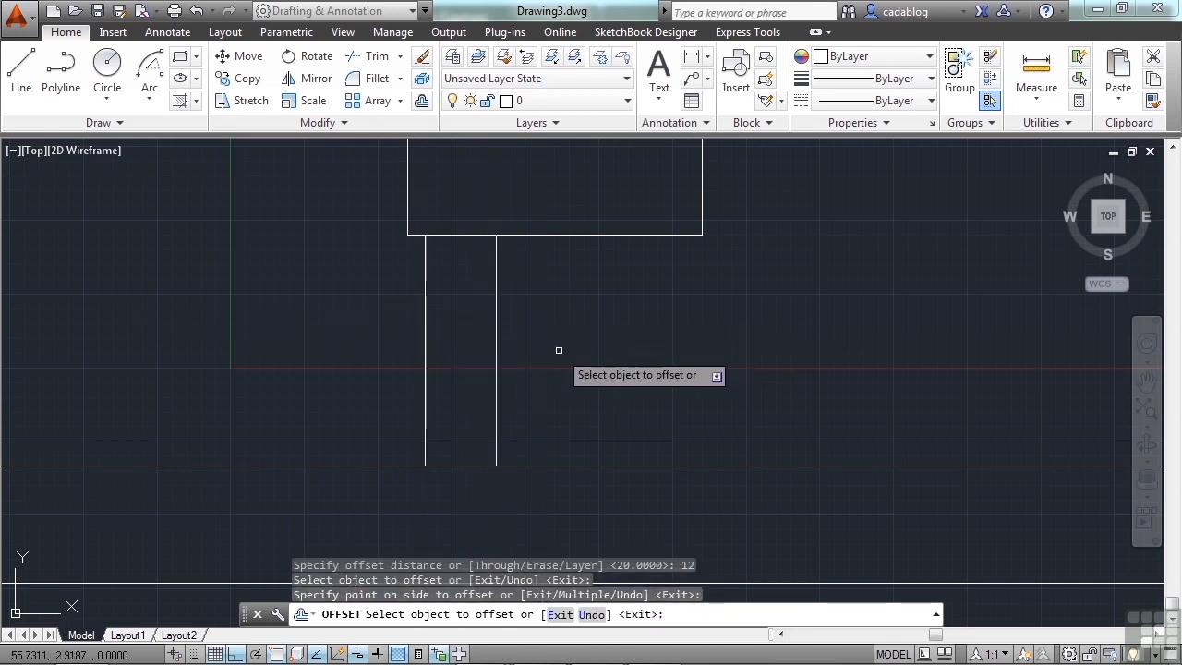
key("Return")
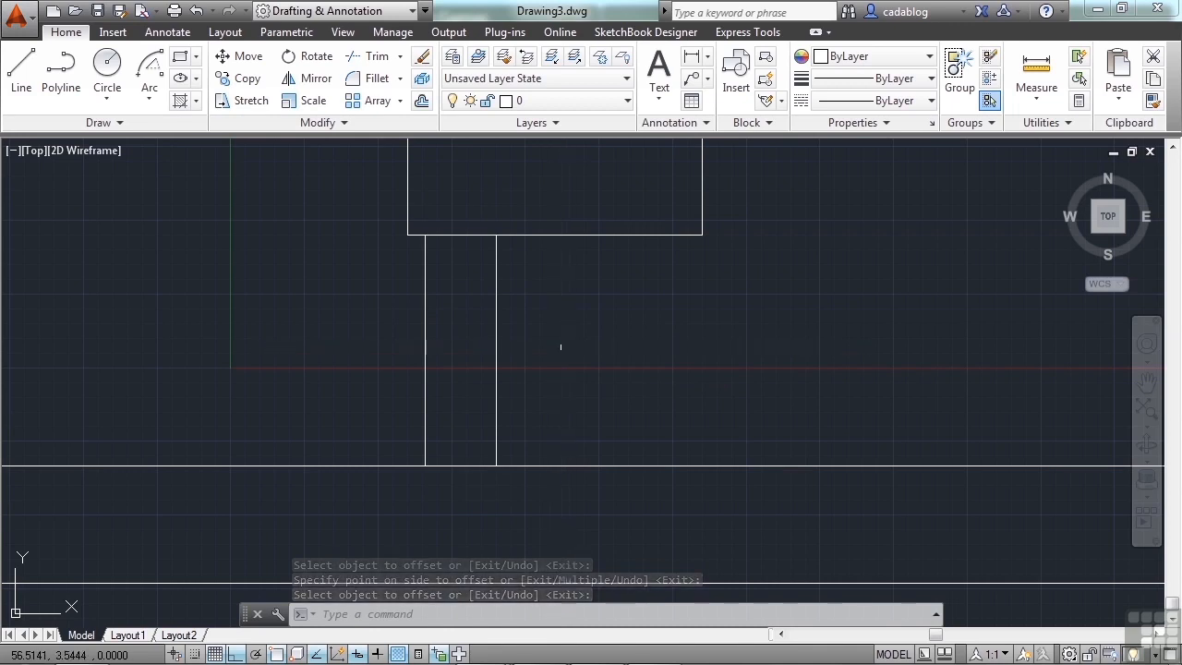
left_click(196, 11)
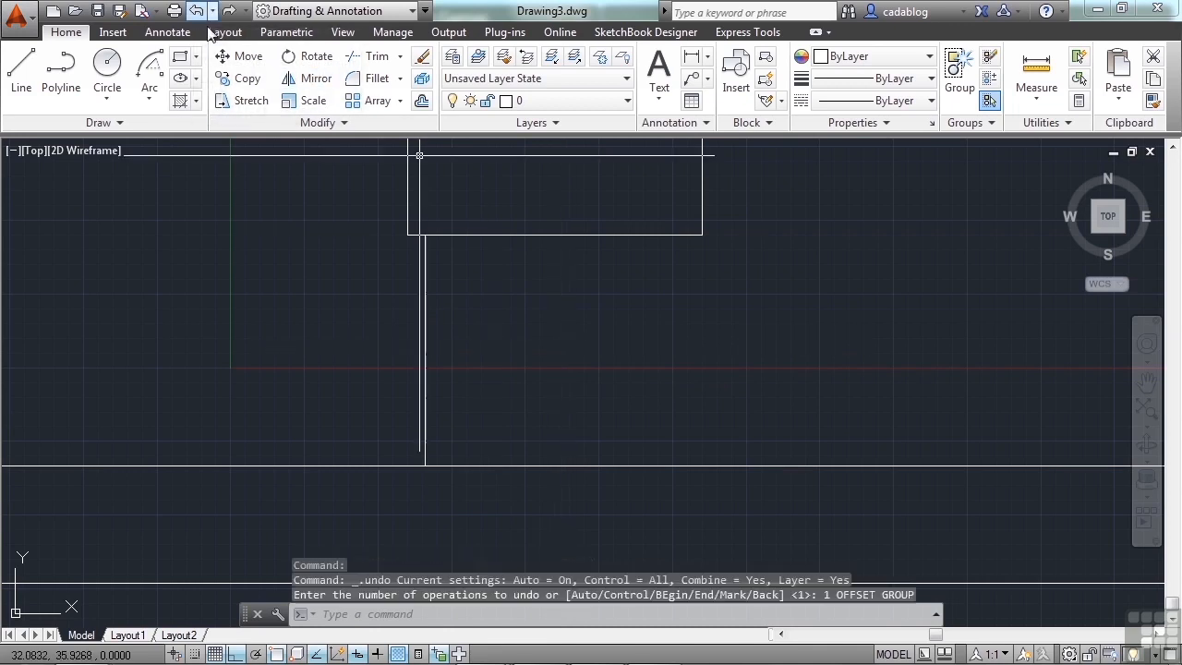
Offset the vertical line 20 units to the right to create a parallel line below the rectangle.
left_click(421, 102)
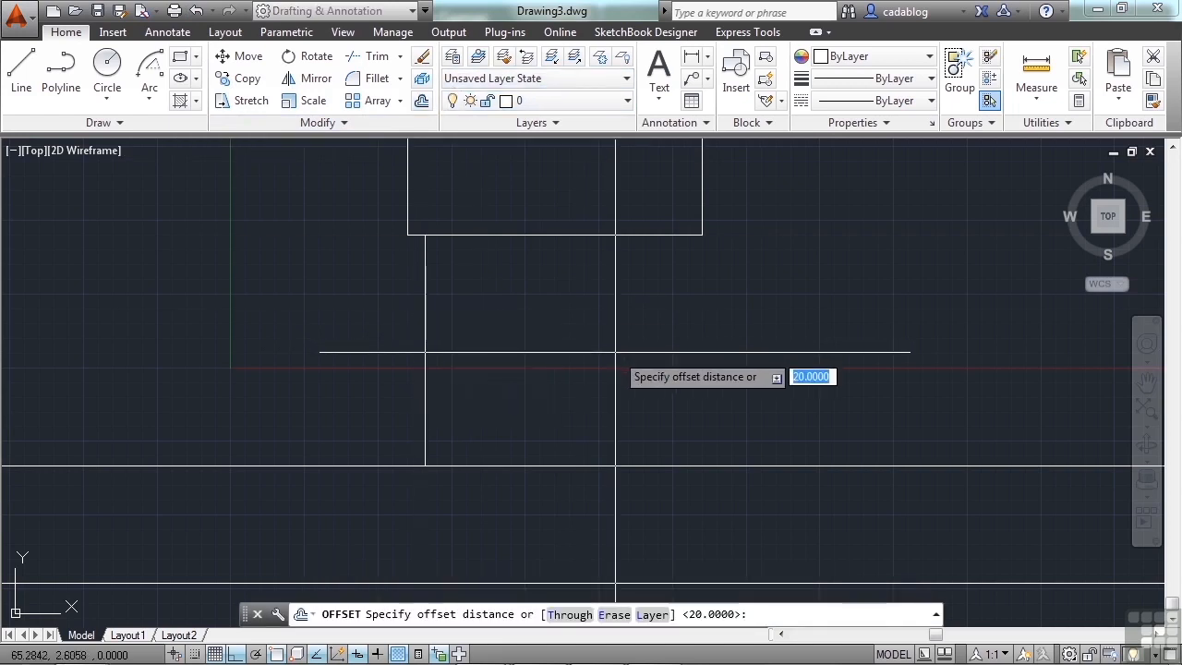
type("20")
key("Return")
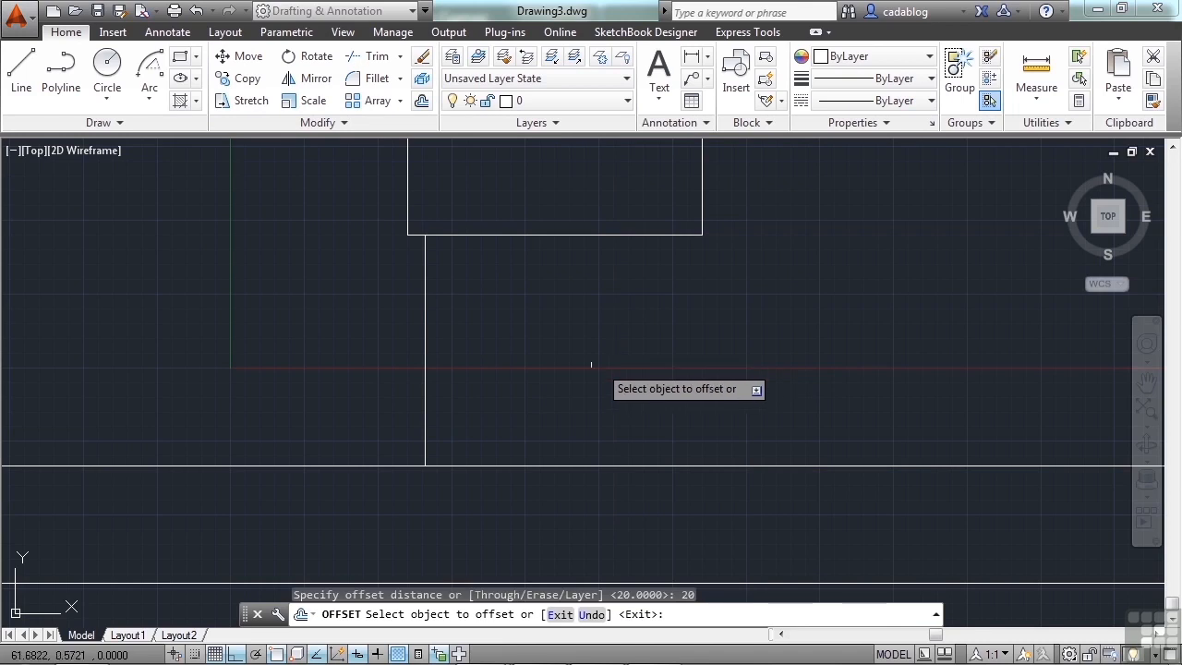
left_click(424, 312)
left_click(513, 321)
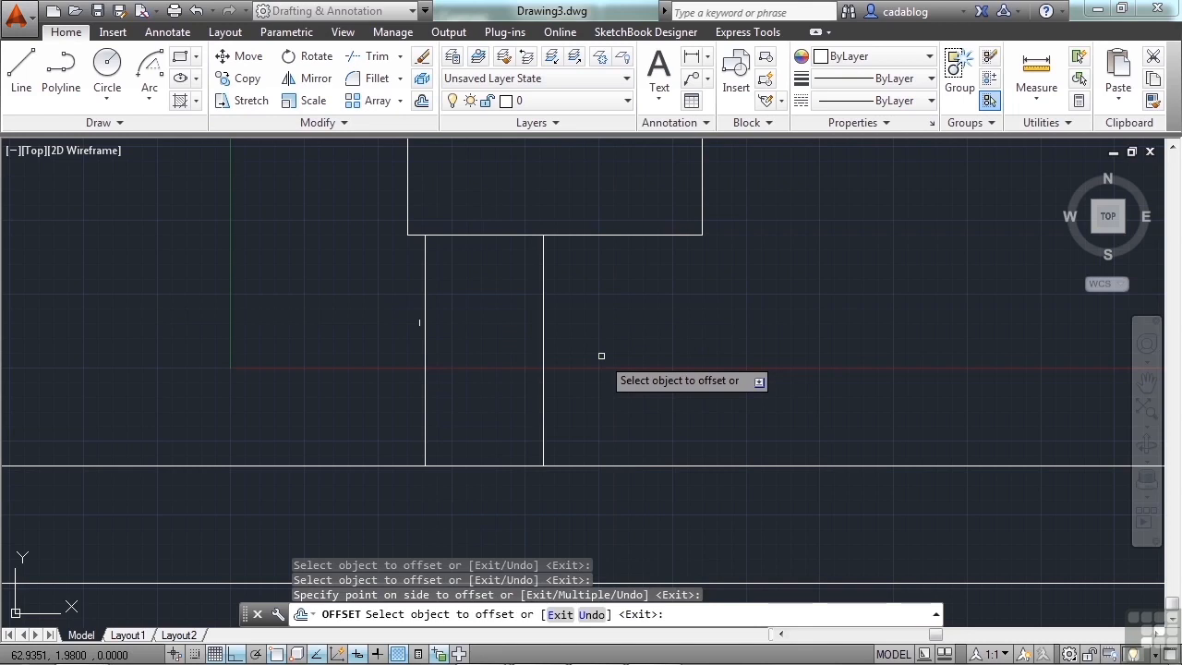
key("Return")
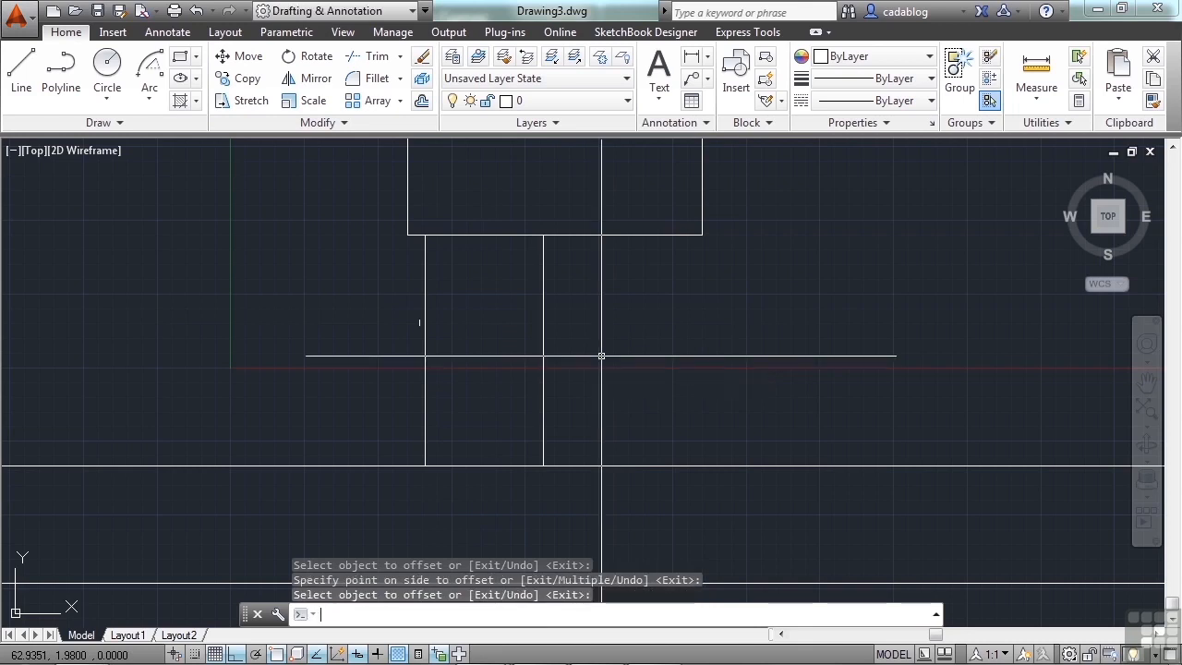
With Ortho off, draw a 5-unit line sloping down to the right at 30° from a Nearest snap on the rectangle's lower edge.
middle_click_drag(683, 297, 655, 330)
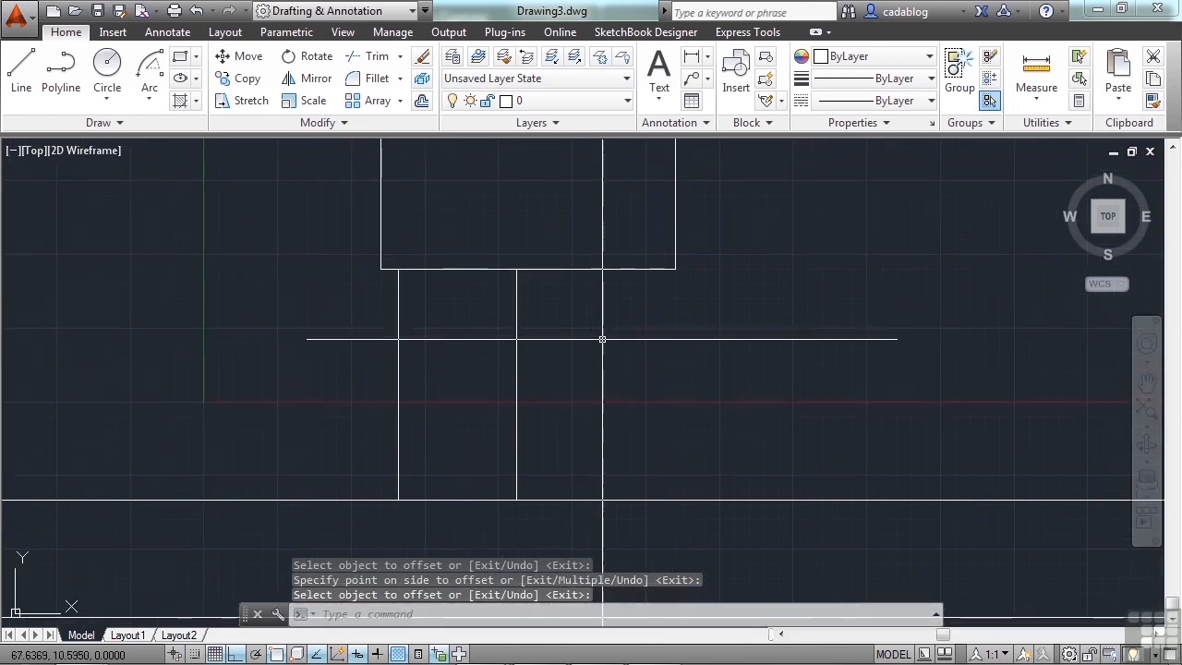
middle_click_drag(604, 267, 596, 347)
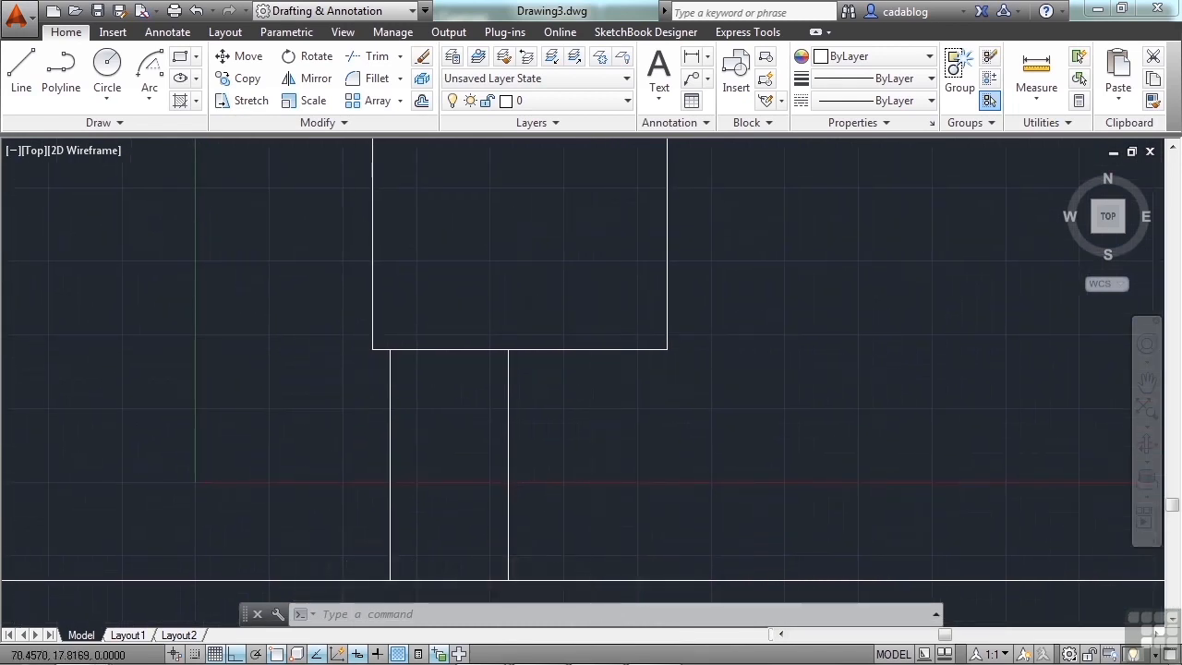
scroll(607, 374, "up", 4)
key("Return")
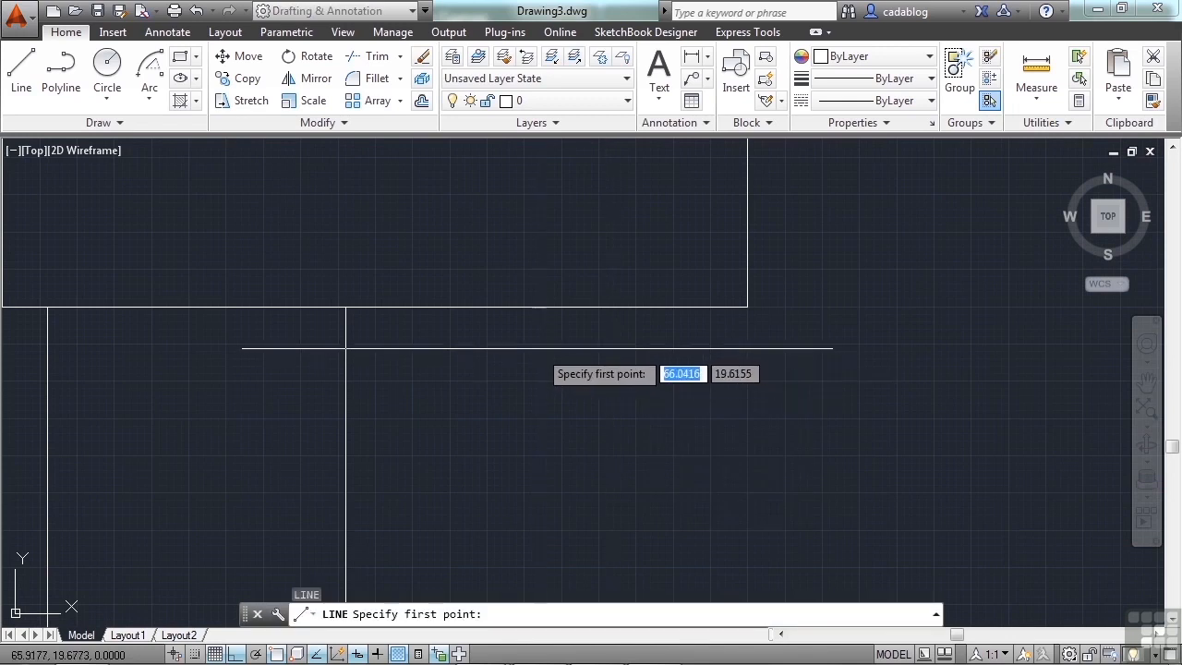
type("nea")
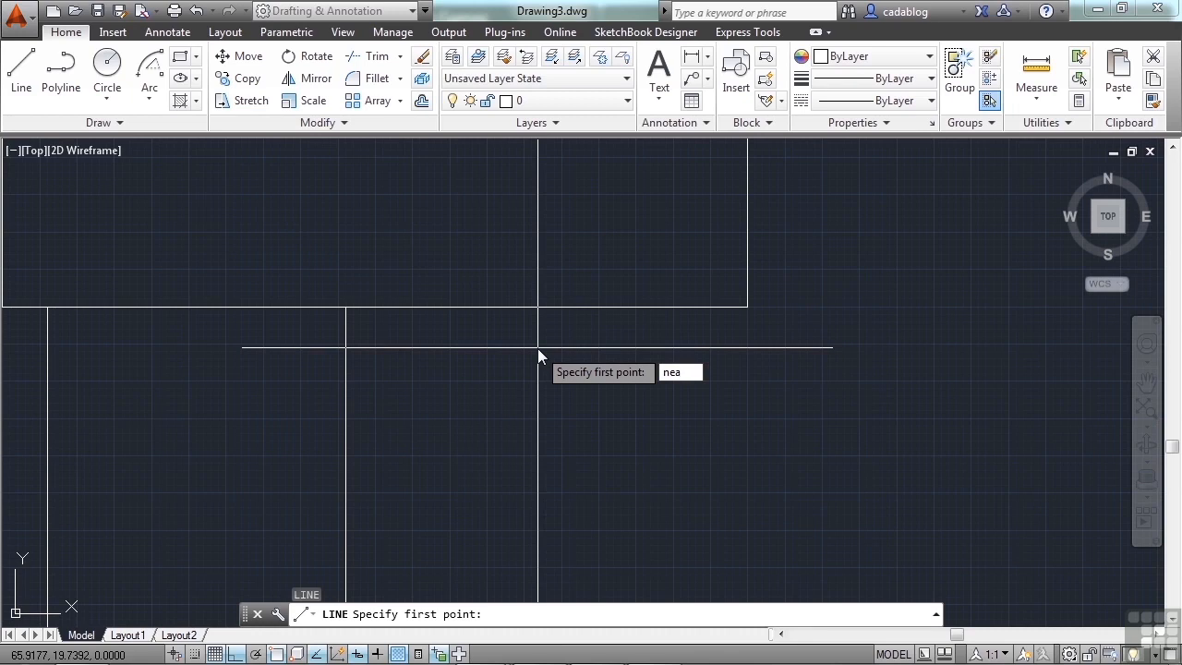
key("Return")
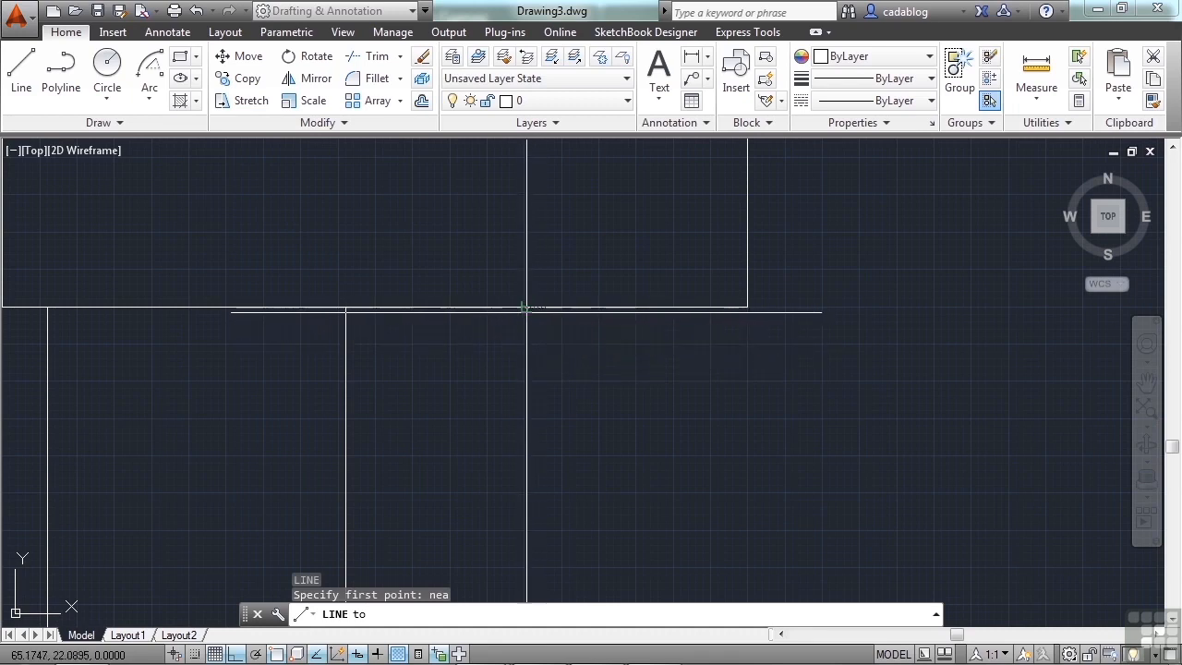
left_click(537, 308)
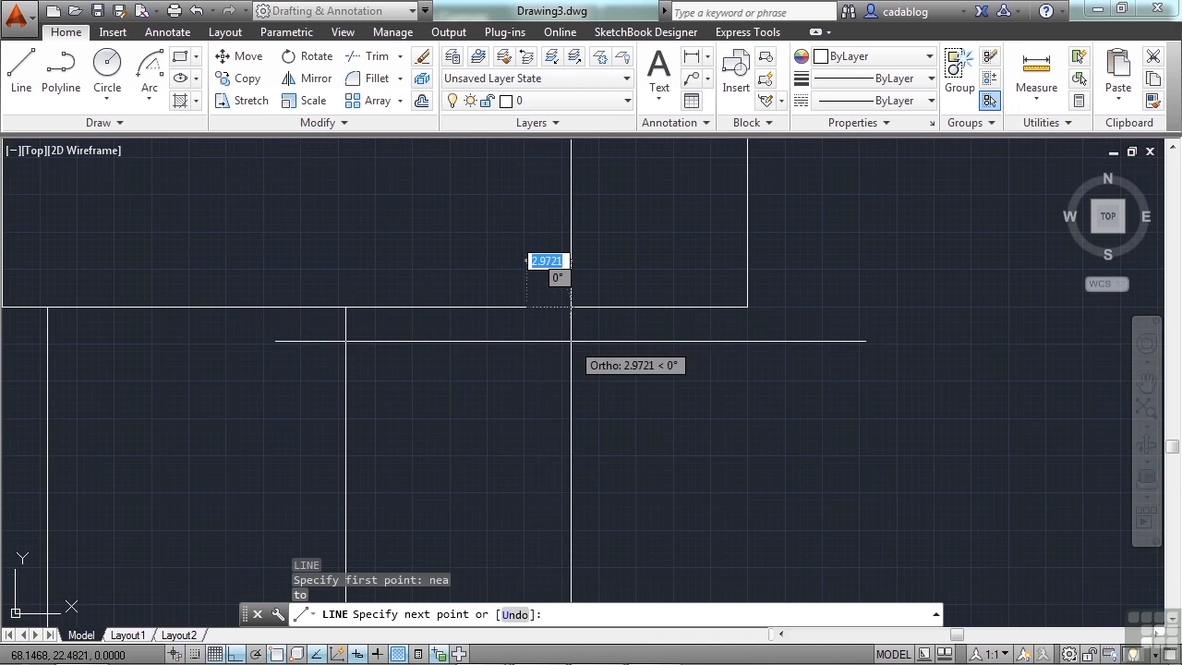
key("F8")
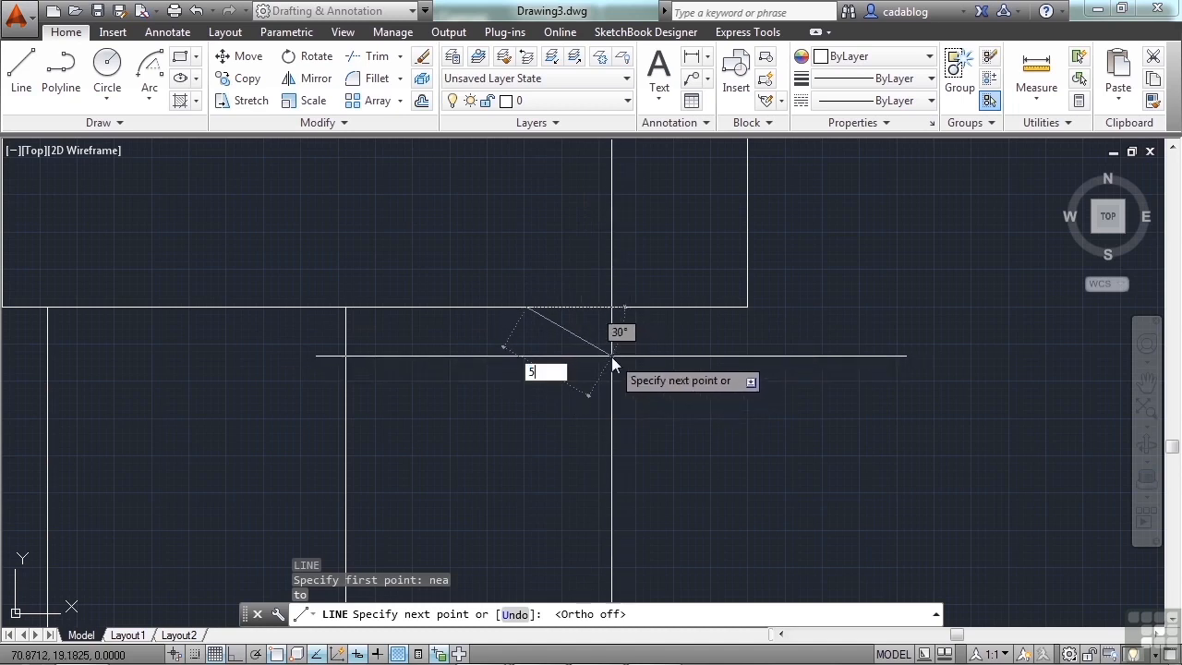
key("Tab")
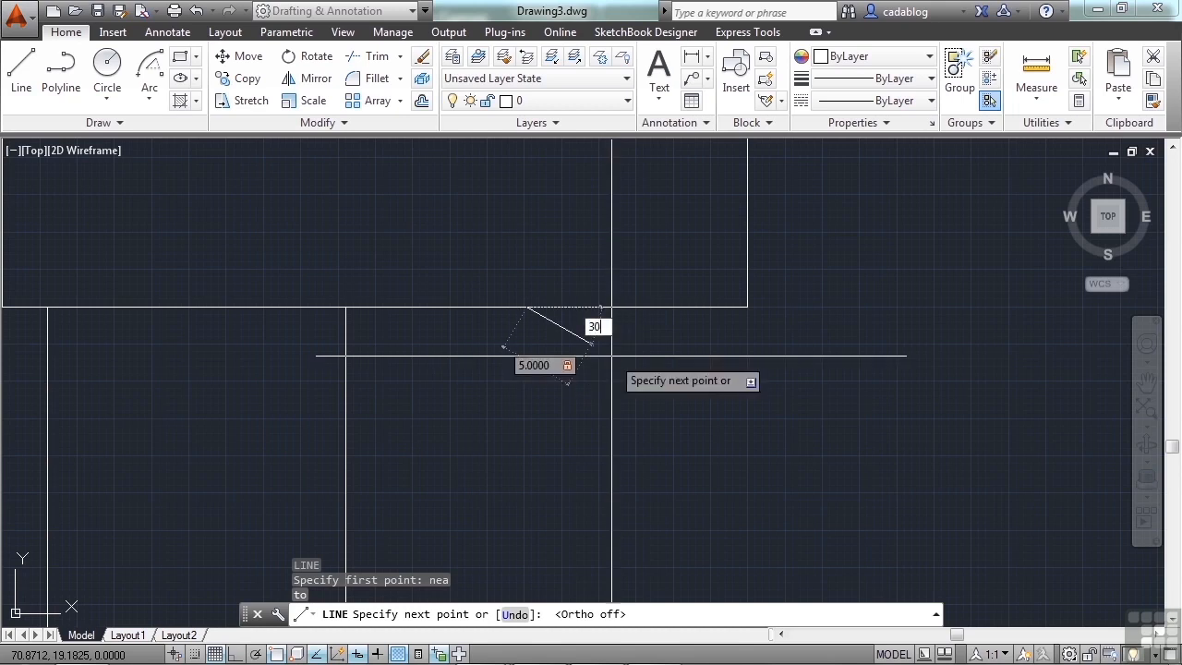
key("Tab")
key("Return")
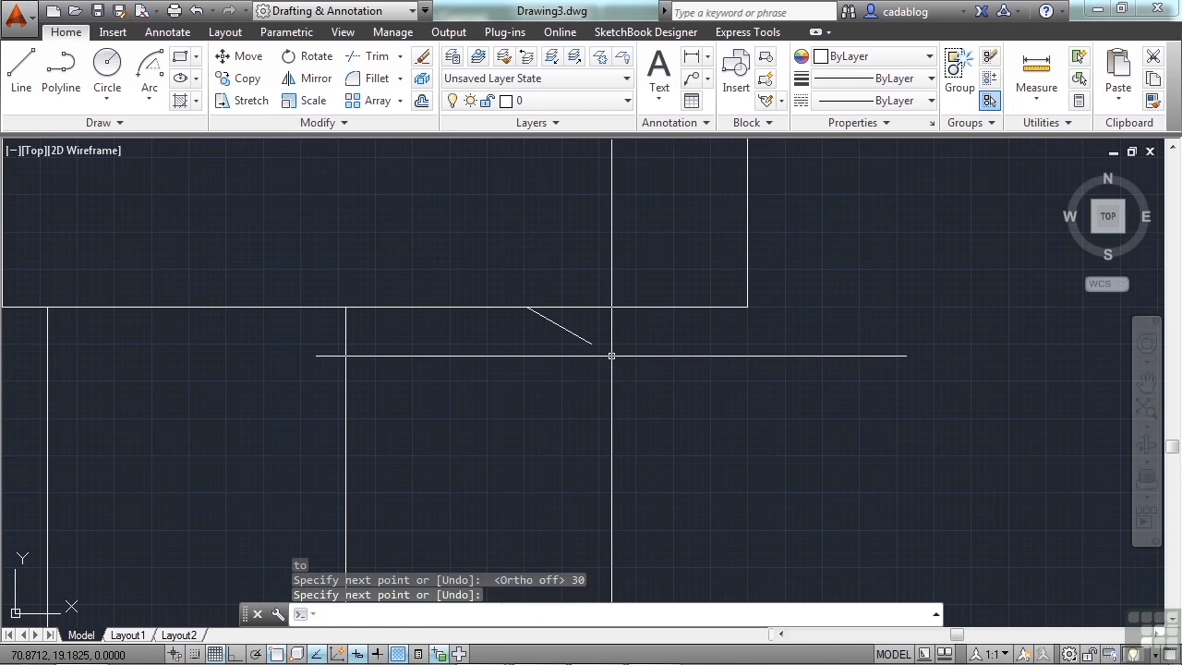
Draw a Start, Center, Angle arc from the sloped line's lower end, centered on its upper end, with a 30° included angle.
scroll(581, 298, "up", 4)
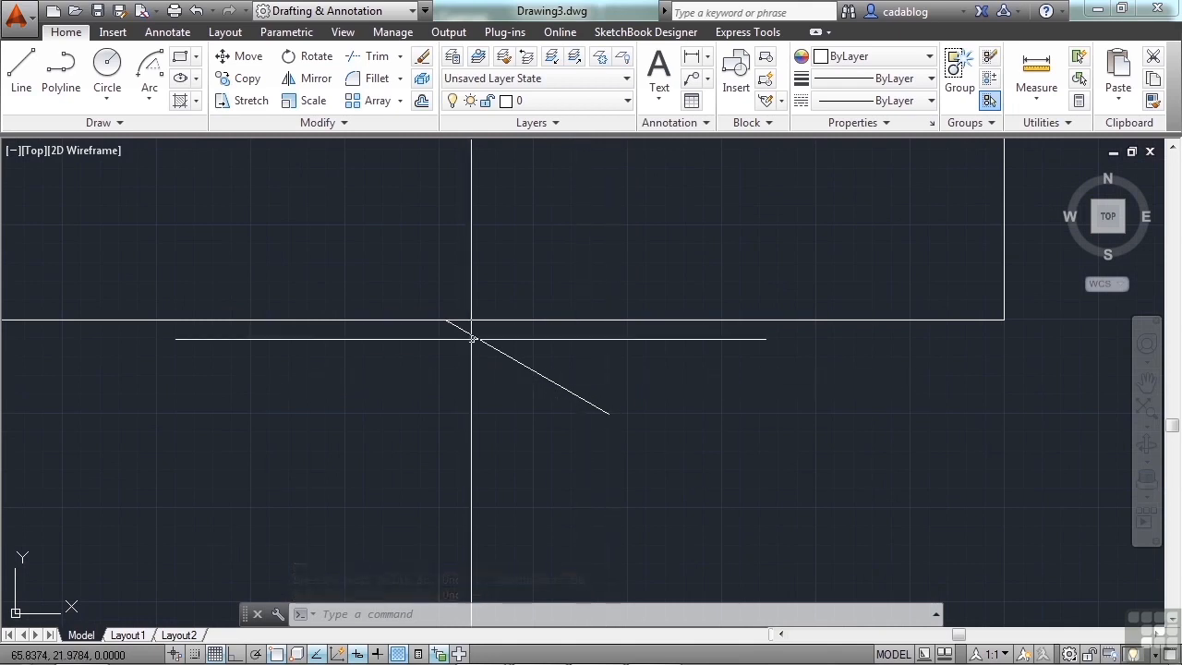
left_click(152, 98)
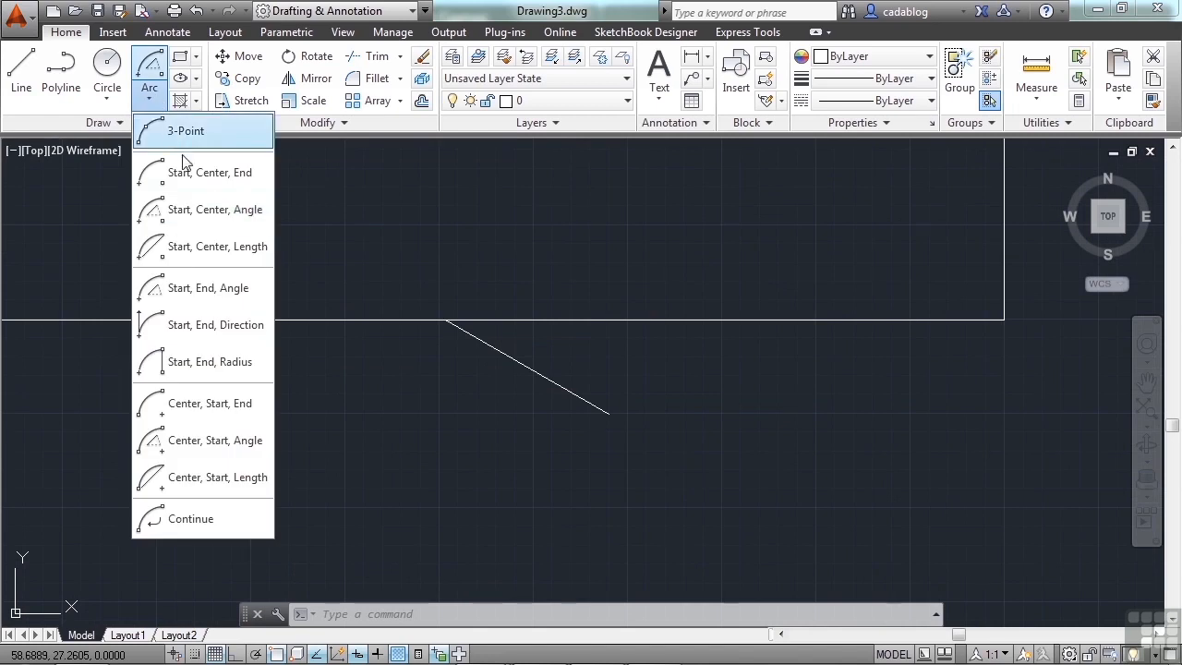
left_click(246, 212)
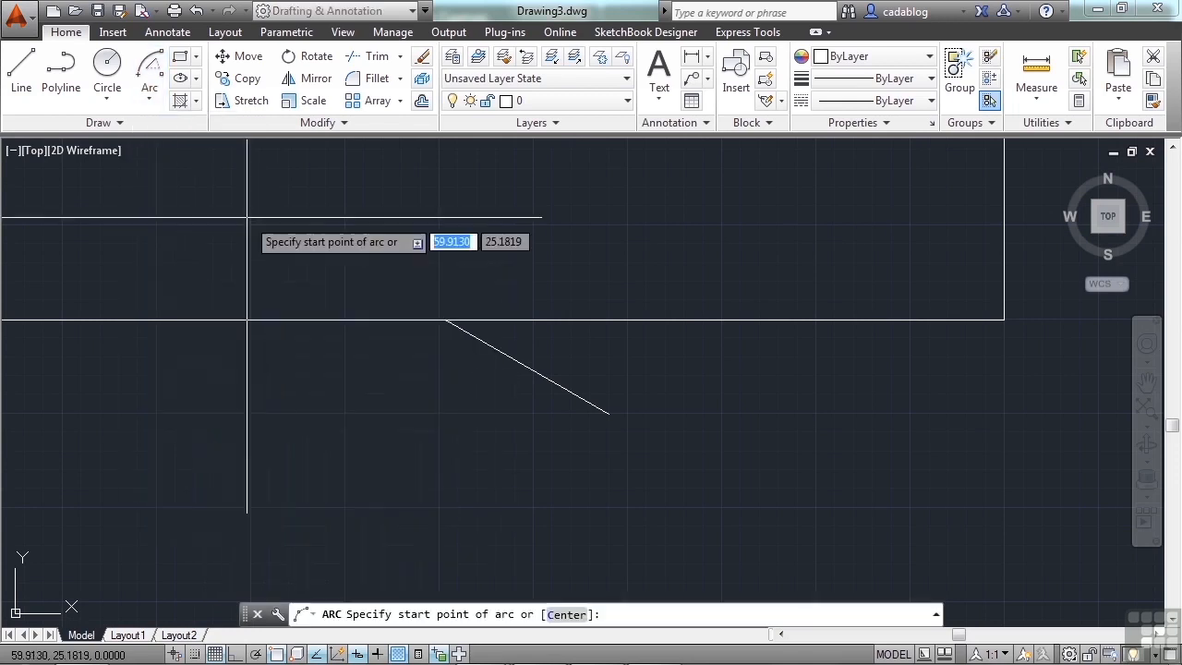
left_click(598, 412)
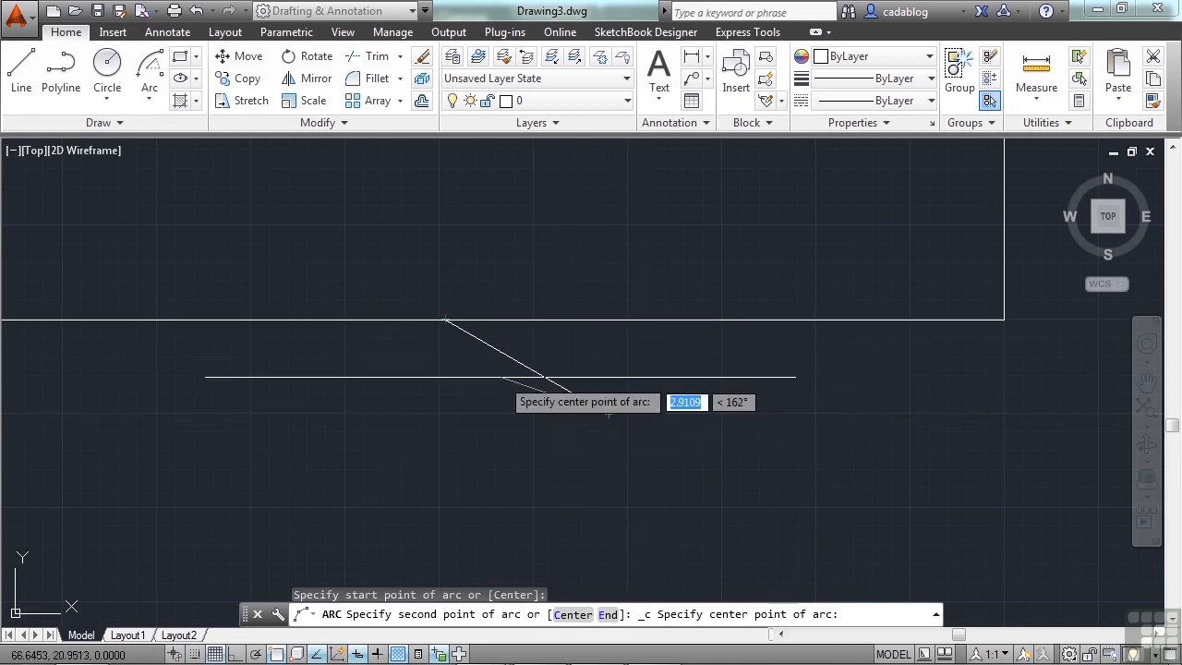
left_click(446, 321)
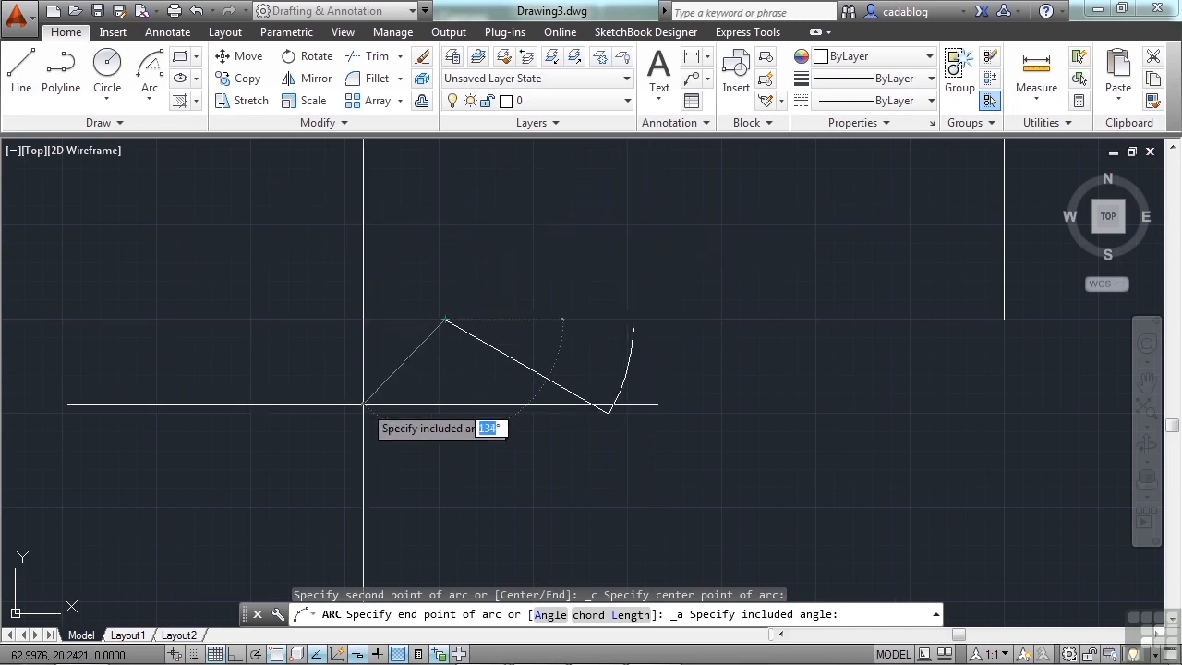
type("30")
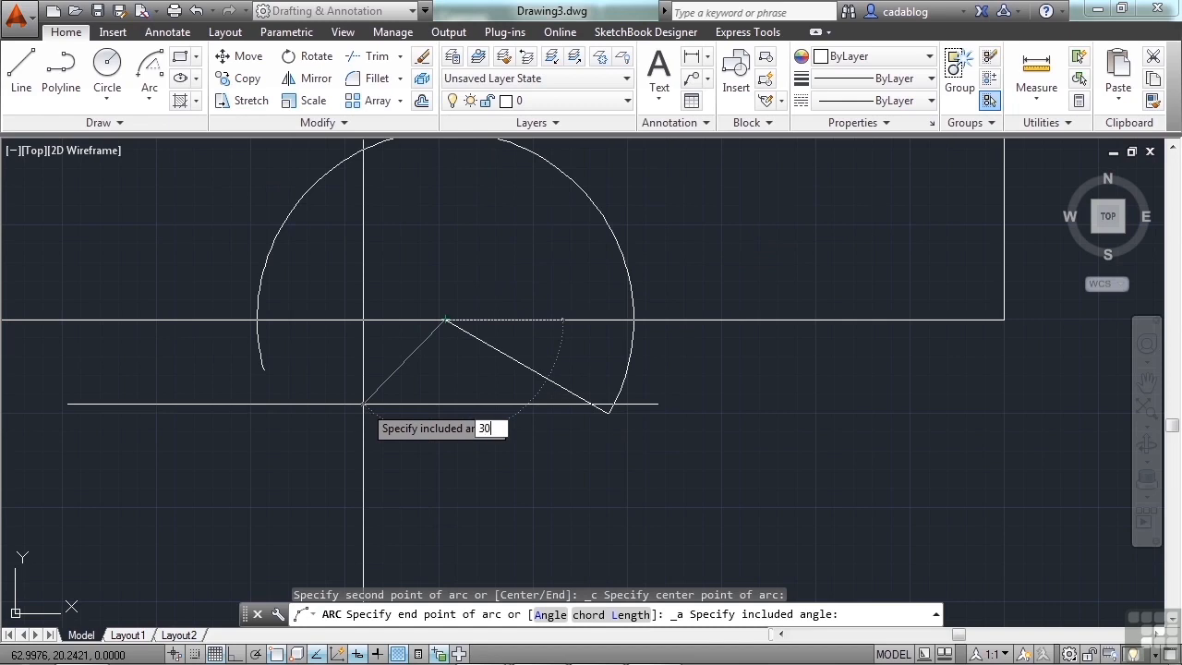
key("Return")
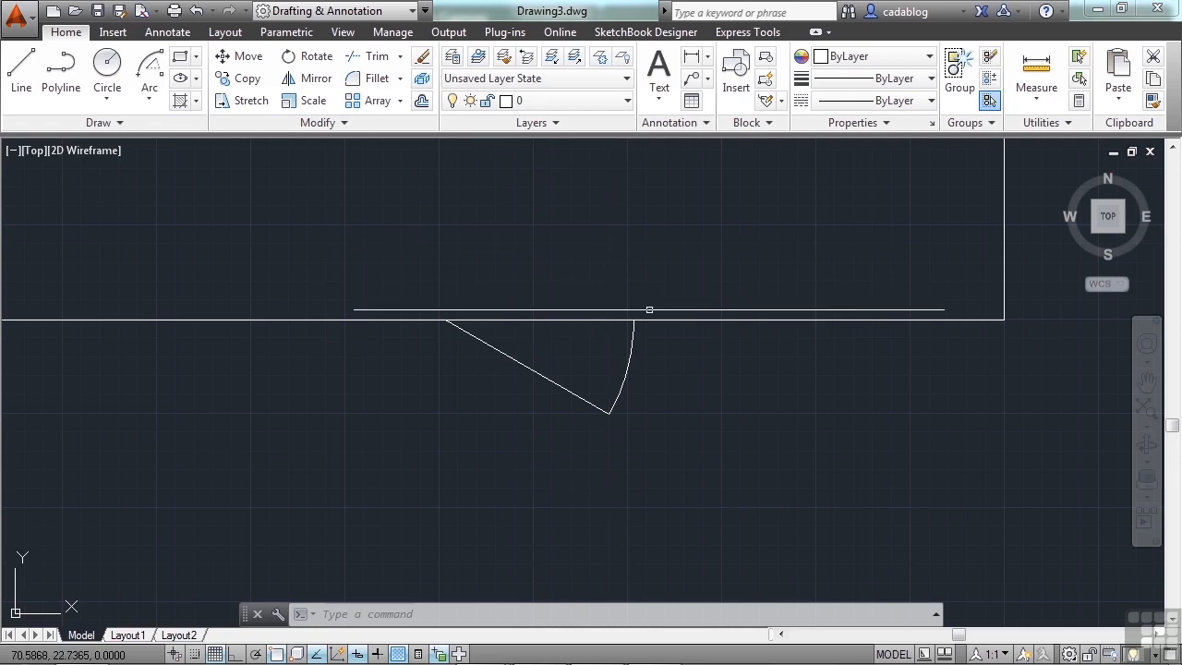
Select the arc beside the sloped line with a crossing window and delete it.
left_click(654, 342)
left_click(606, 345)
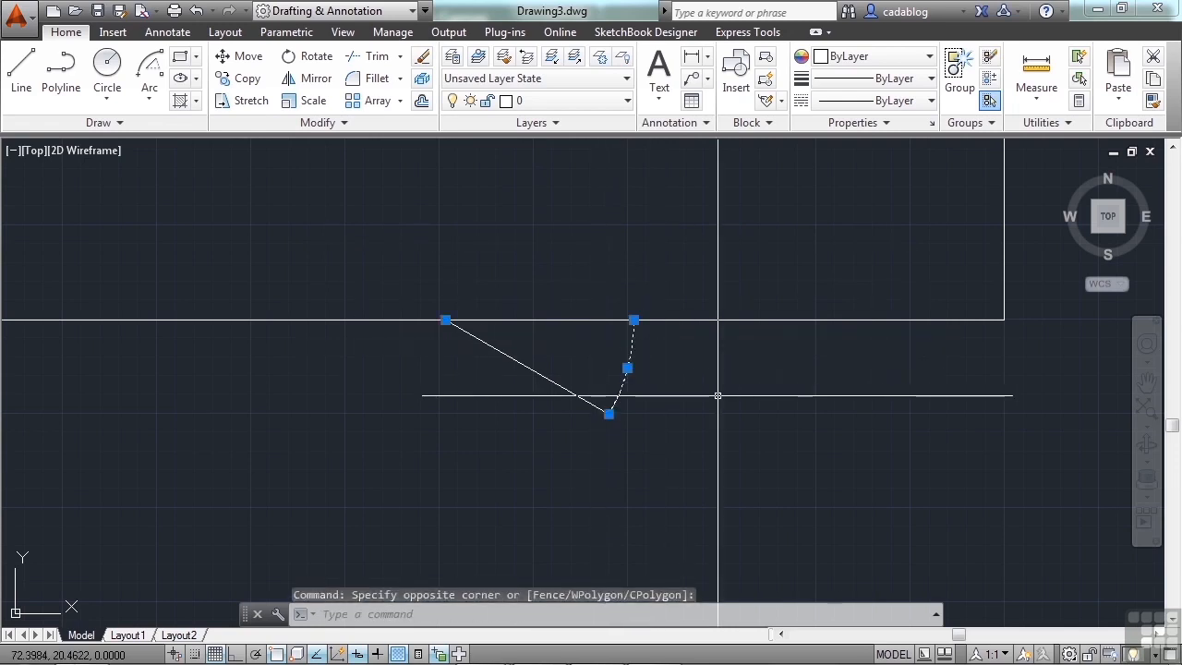
key("Delete")
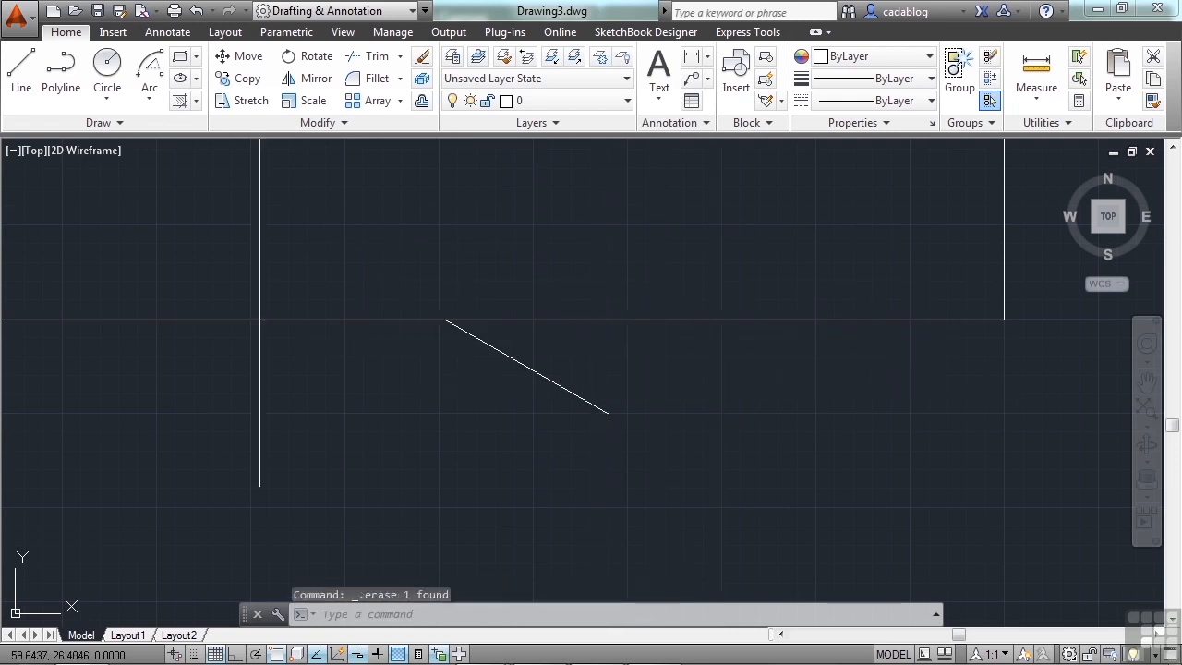
Draw a Start, Center, Angle arc from the sloped line's lower end, centered on its upper end, with a 30° included angle.
left_click(158, 81)
left_click(153, 92)
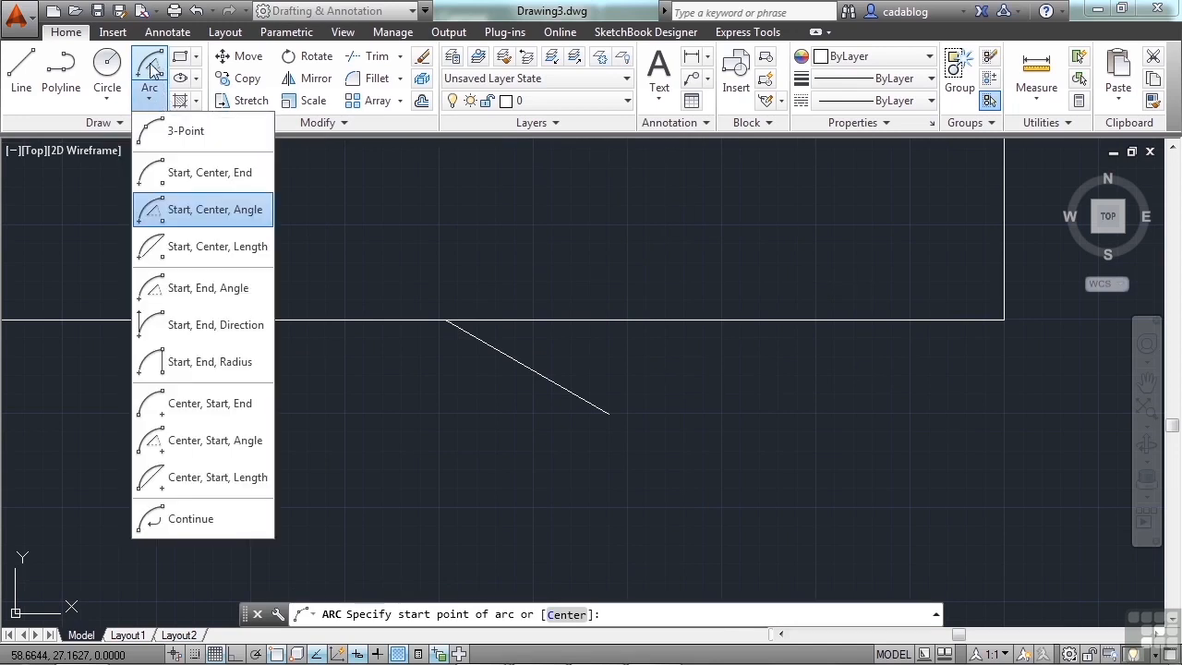
left_click(202, 212)
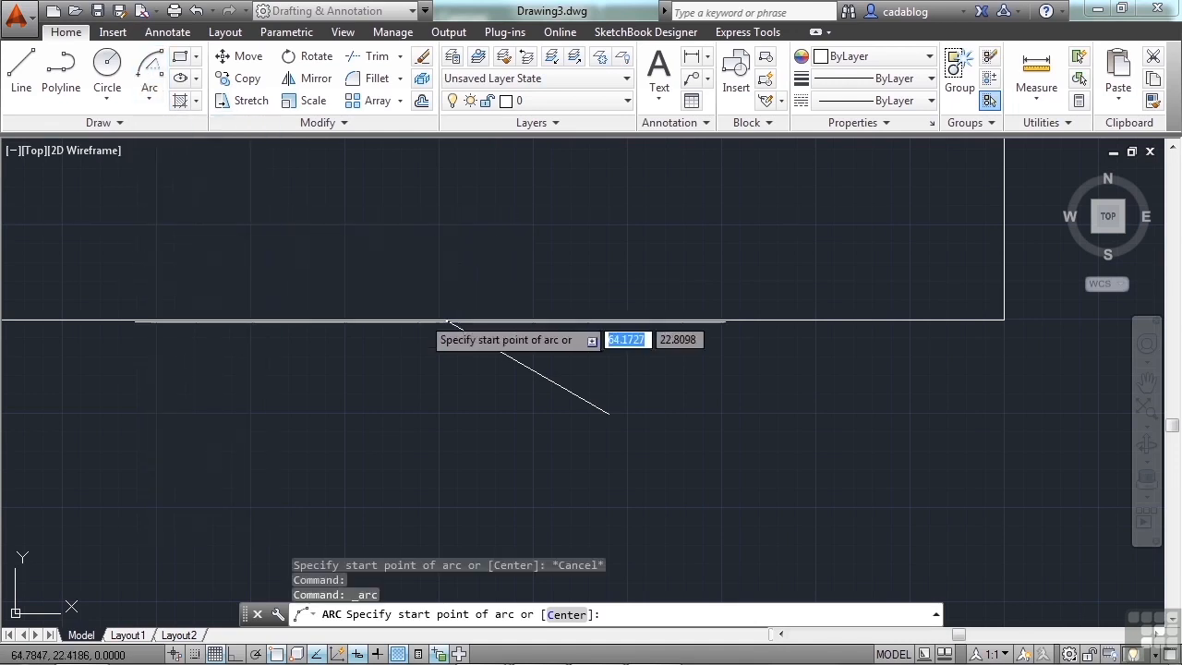
left_click(606, 414)
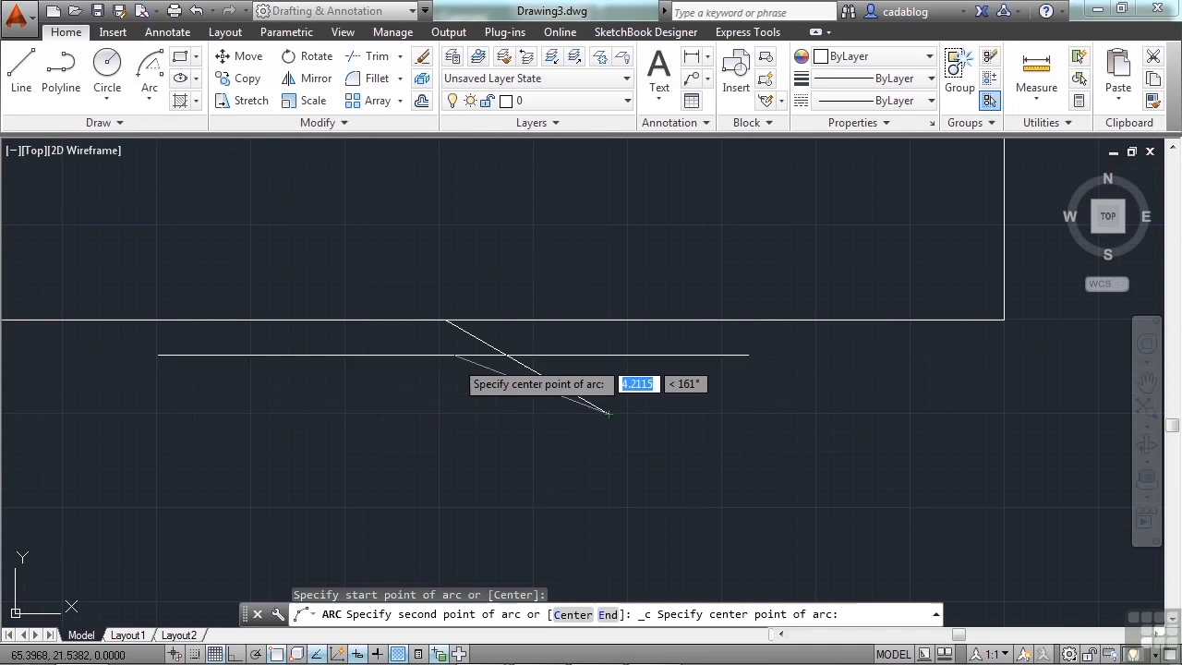
left_click(442, 320)
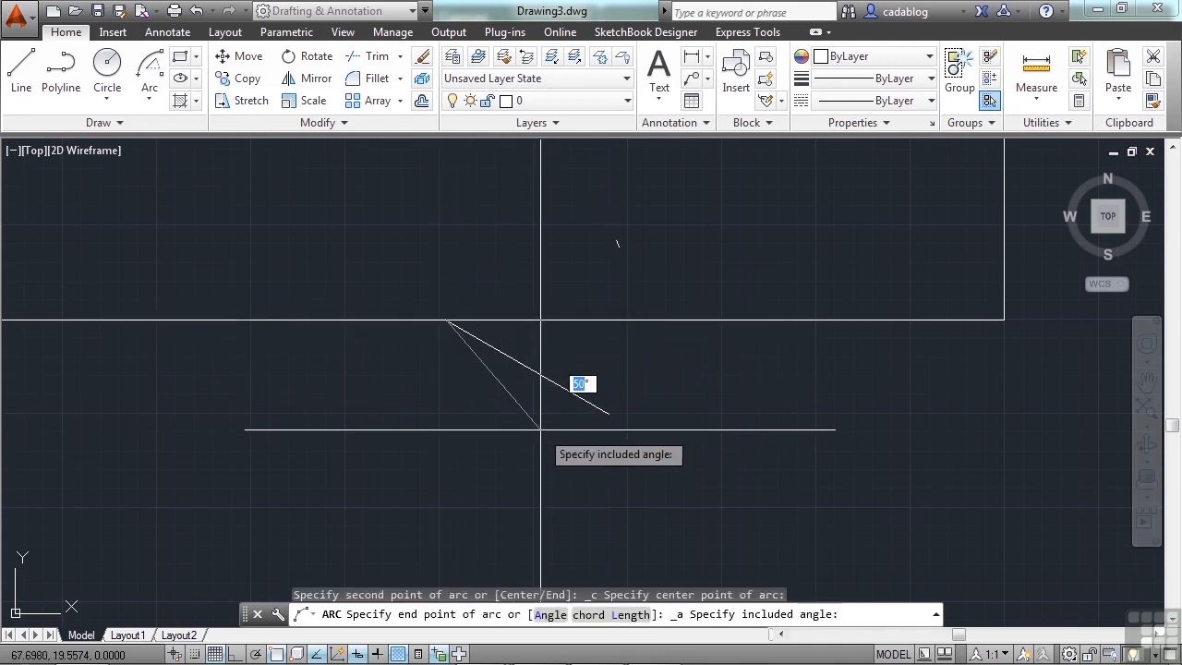
type("30")
key("Return")
middle_click(755, 386)
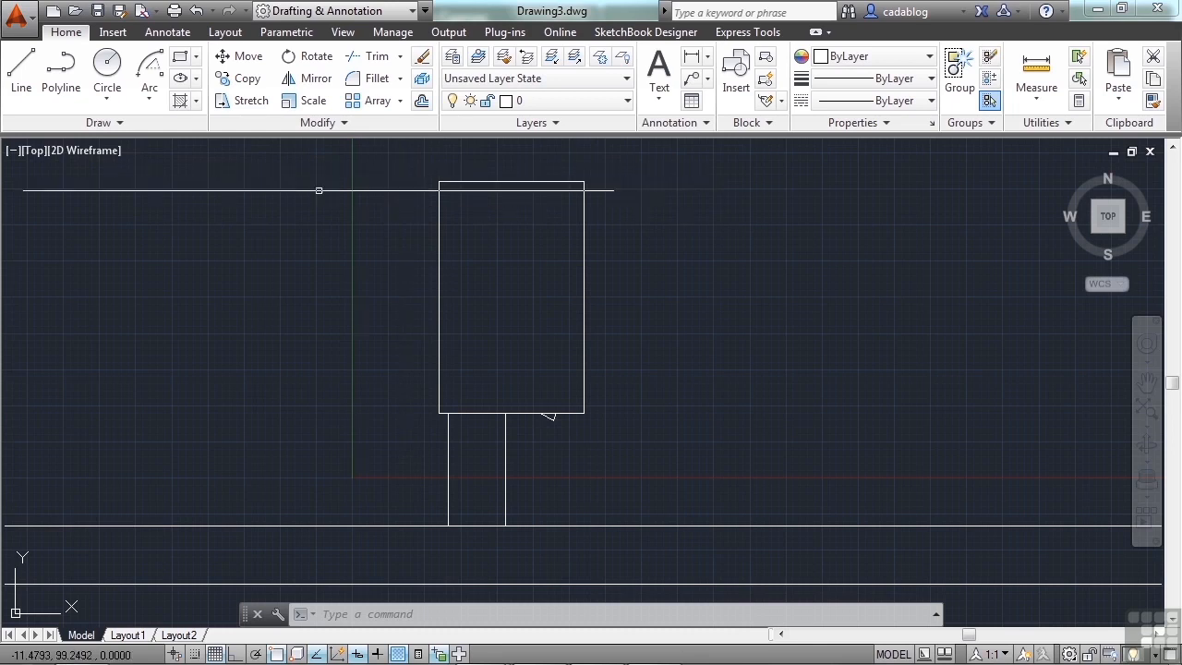
Save the drawing to the Autodesk 360 folder as Chapter 5 project.dwg, replacing the existing file.
left_click(97, 11)
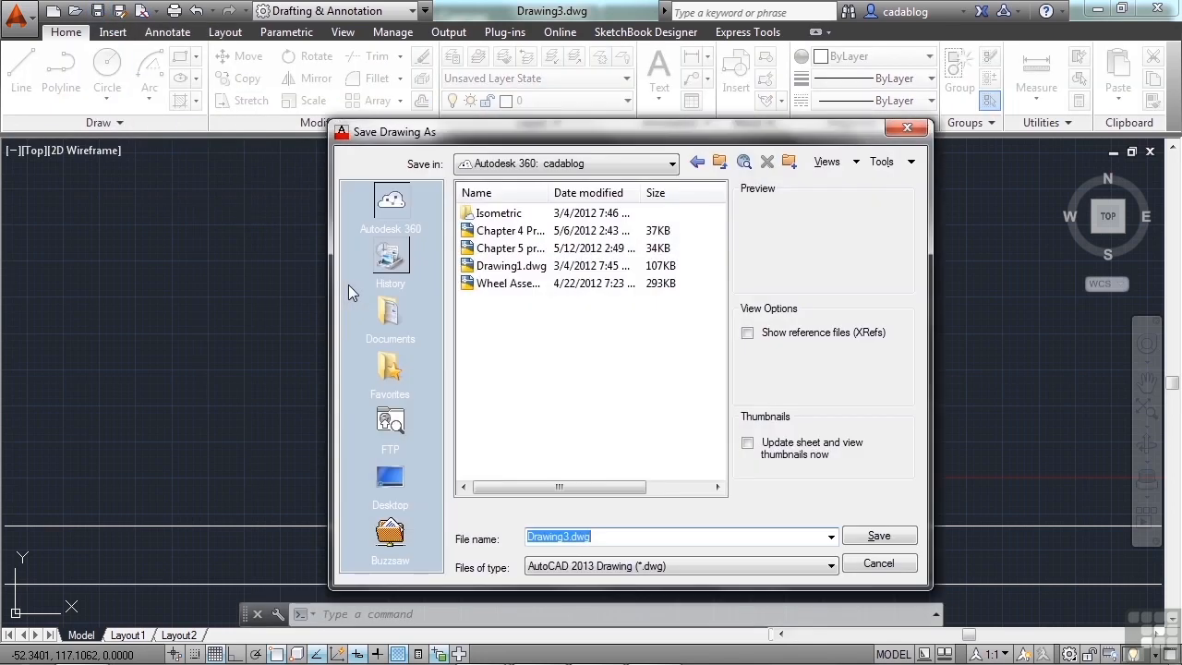
left_click(489, 249)
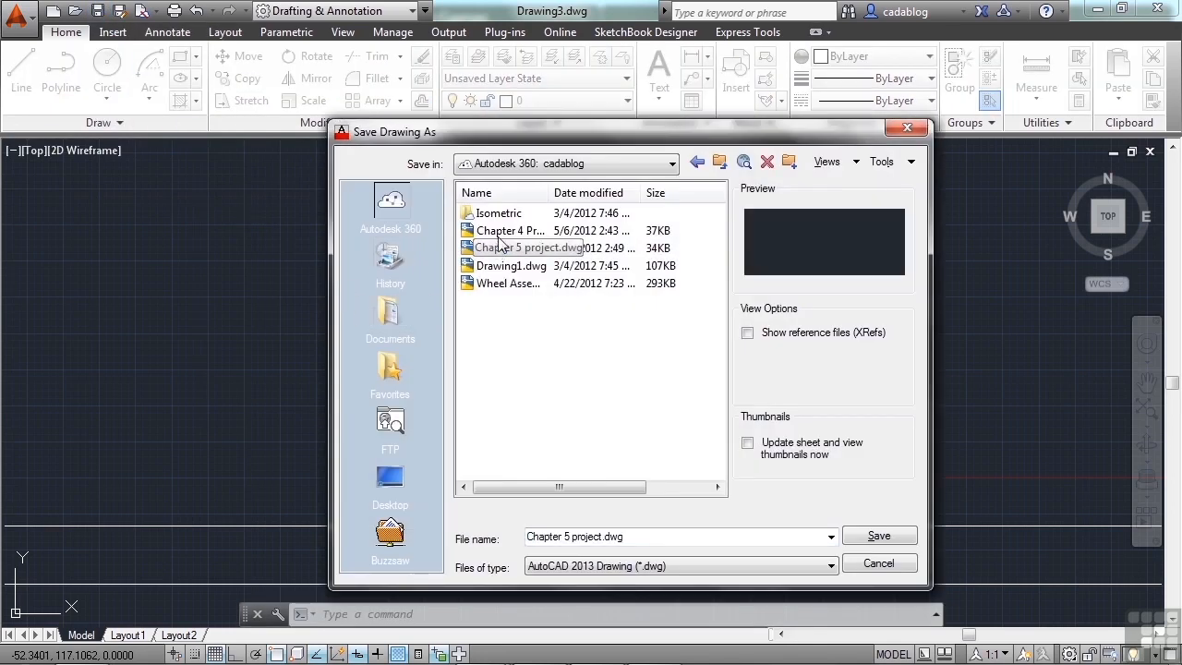
left_click(391, 203)
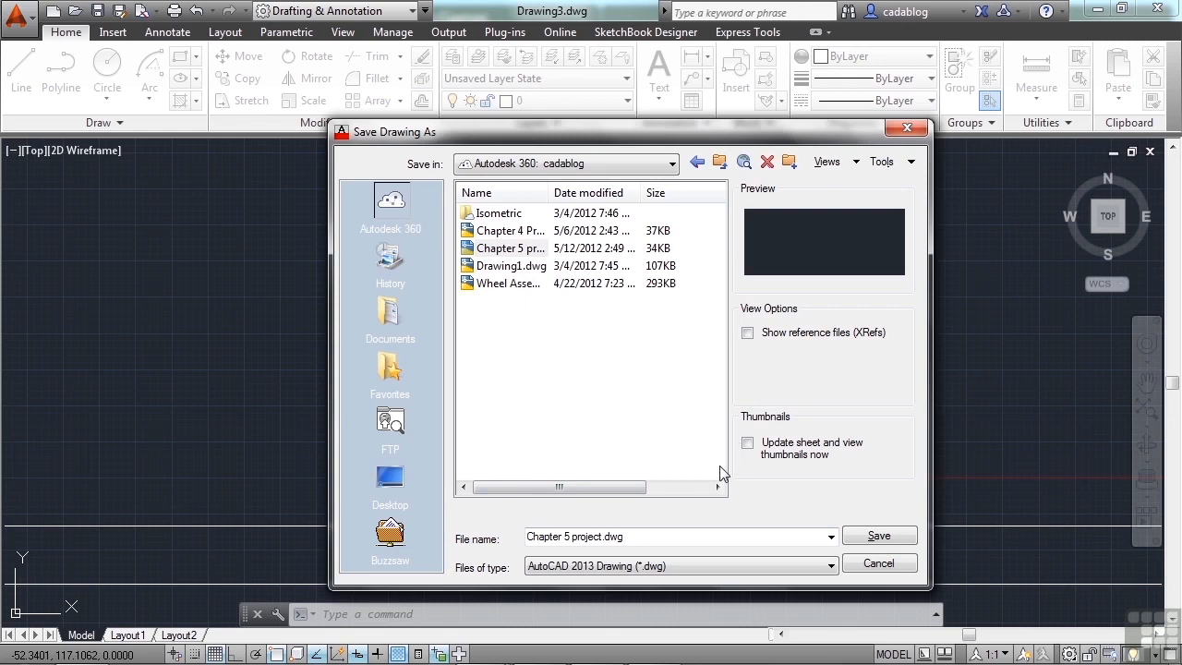
left_click(597, 536)
left_click(646, 537)
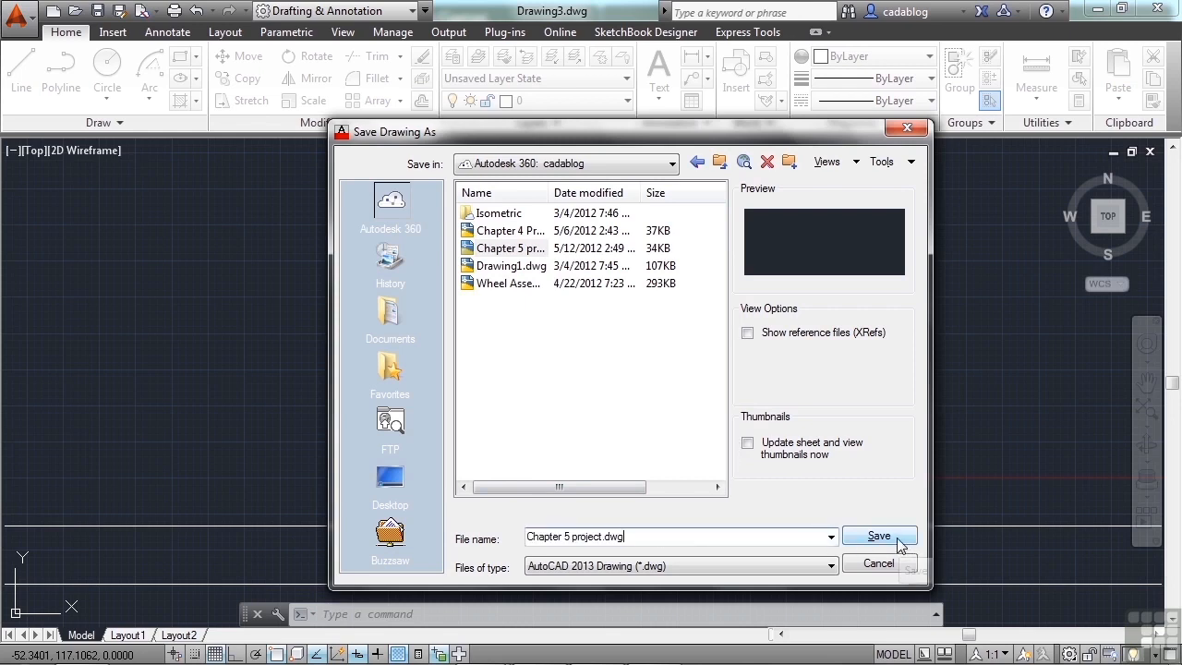
left_click(895, 542)
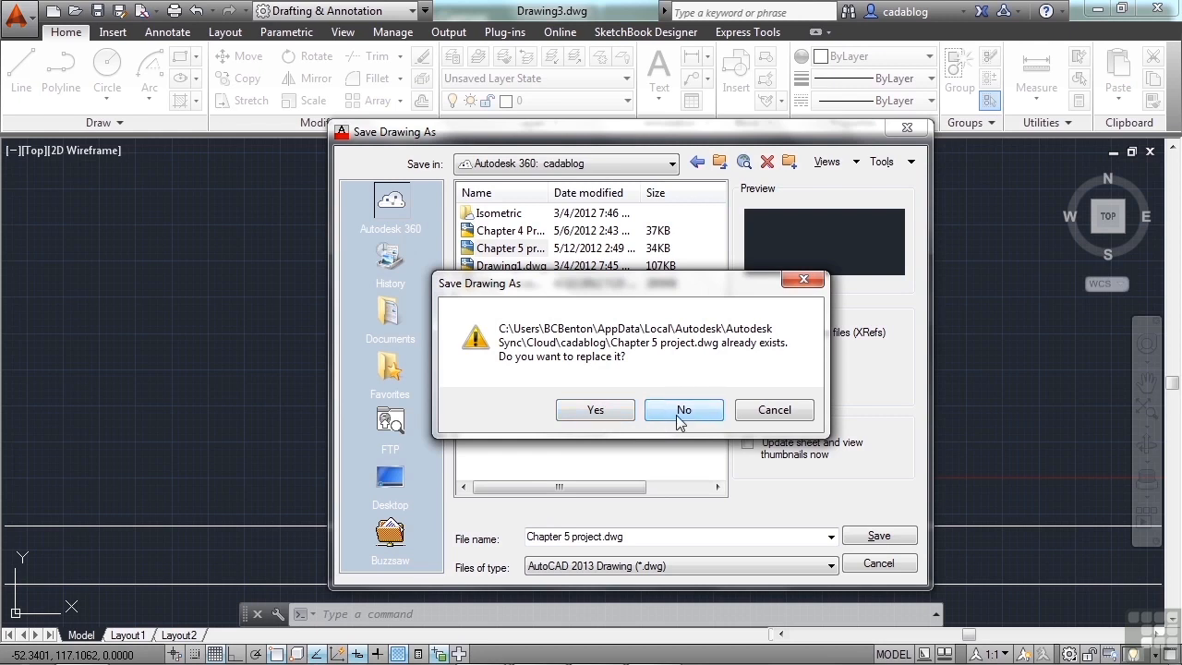
left_click(614, 414)
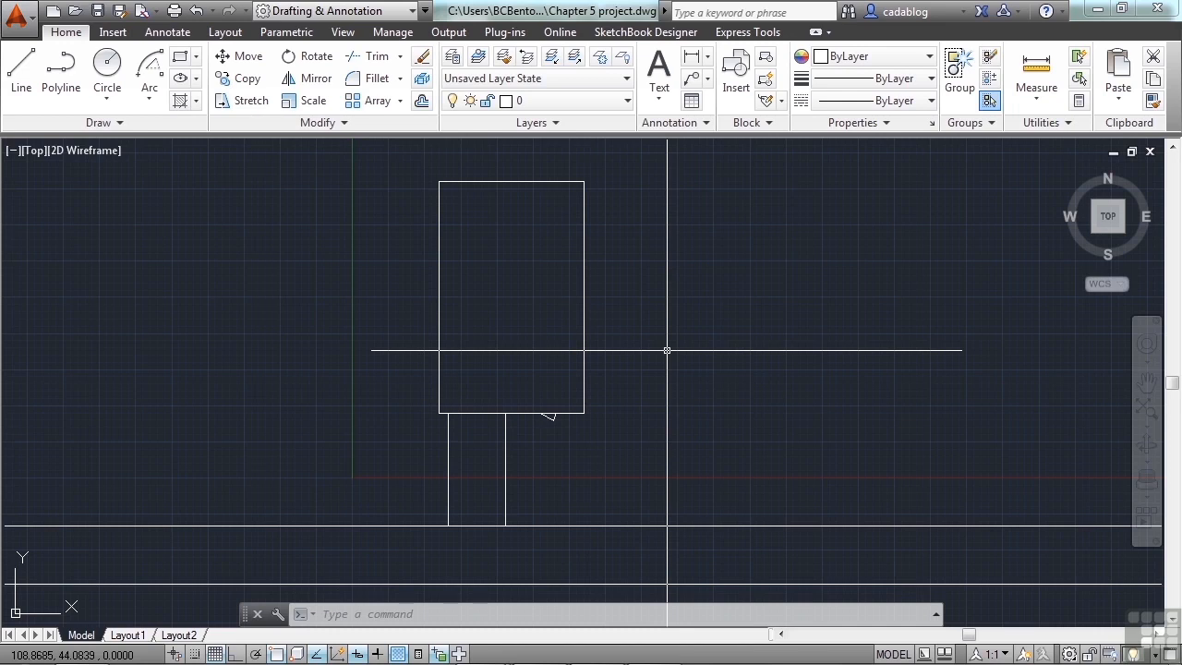
scroll(667, 350, "down", 2)
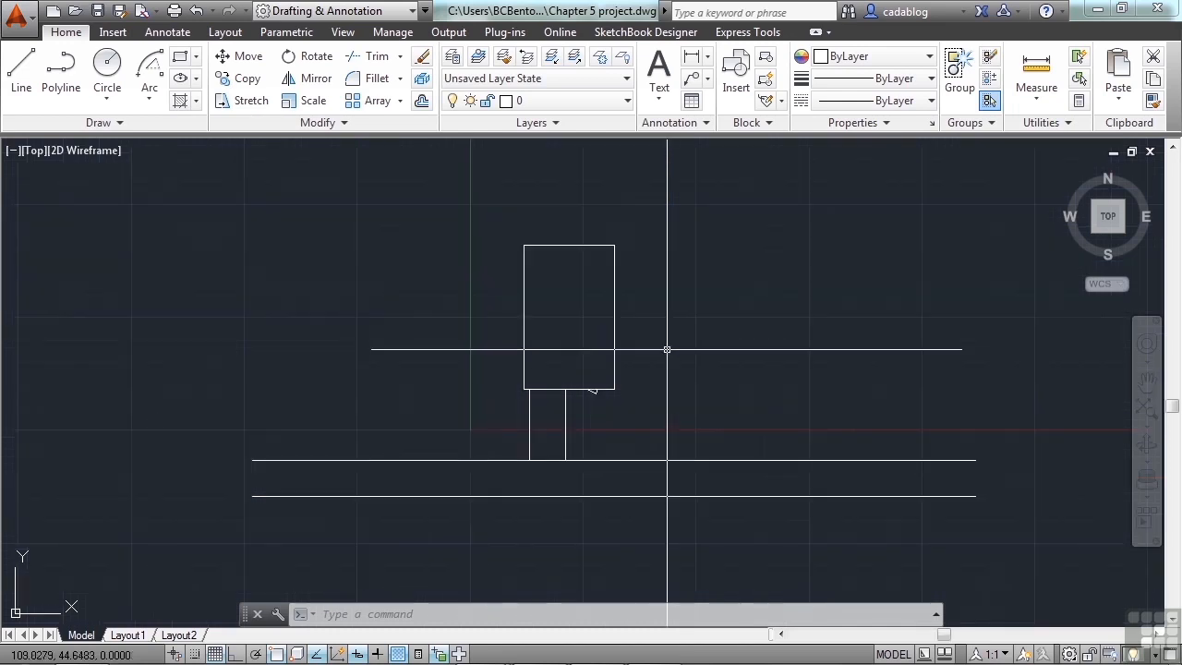